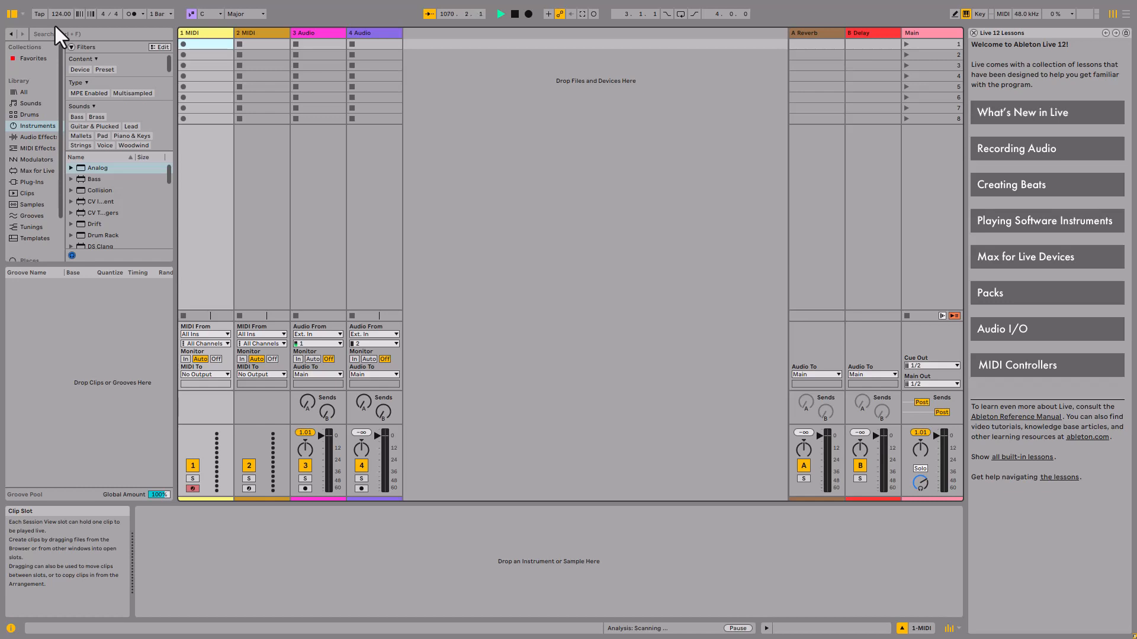
Load the Analog instrument from the browser onto the first MIDI track
{"action": "key", "text": "Down"}
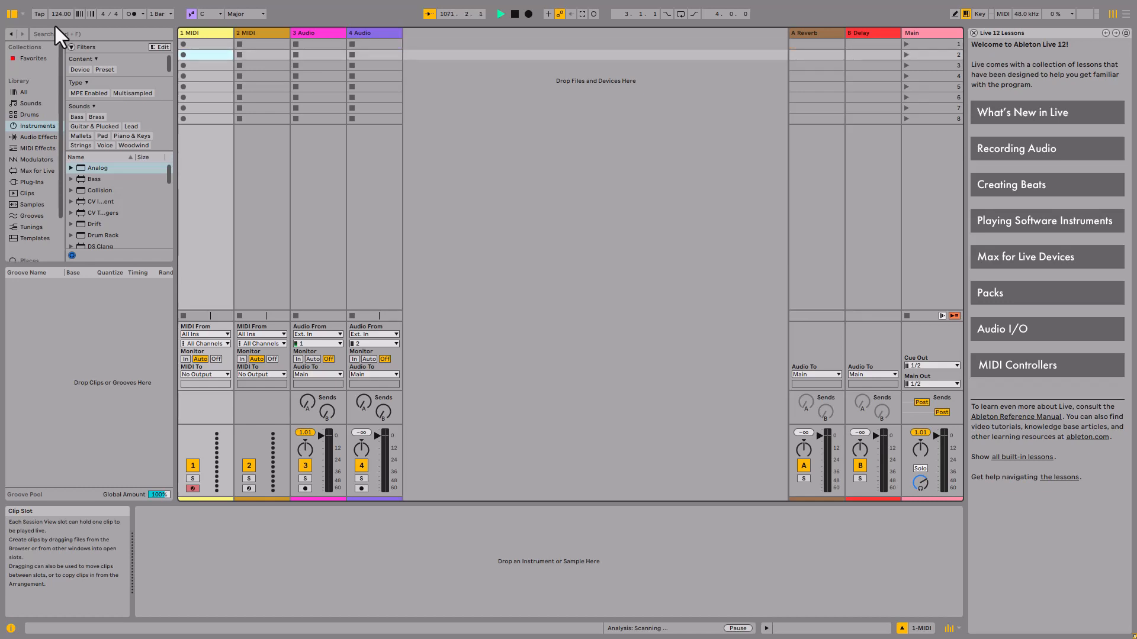
{"action": "key", "text": "Up"}
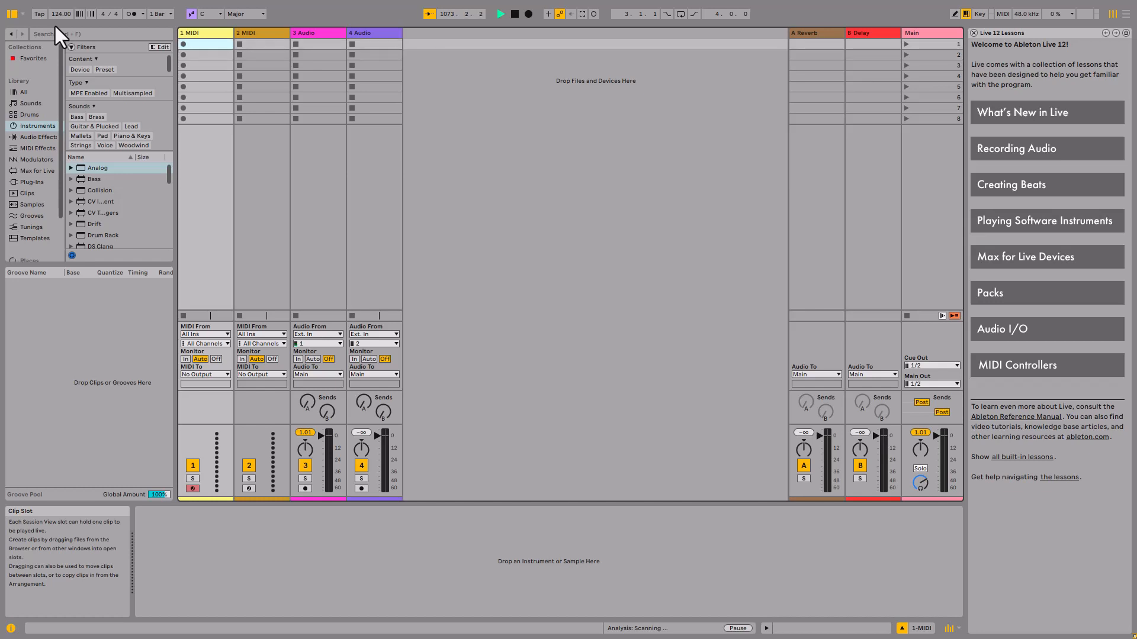
{"action": "key", "text": "Up"}
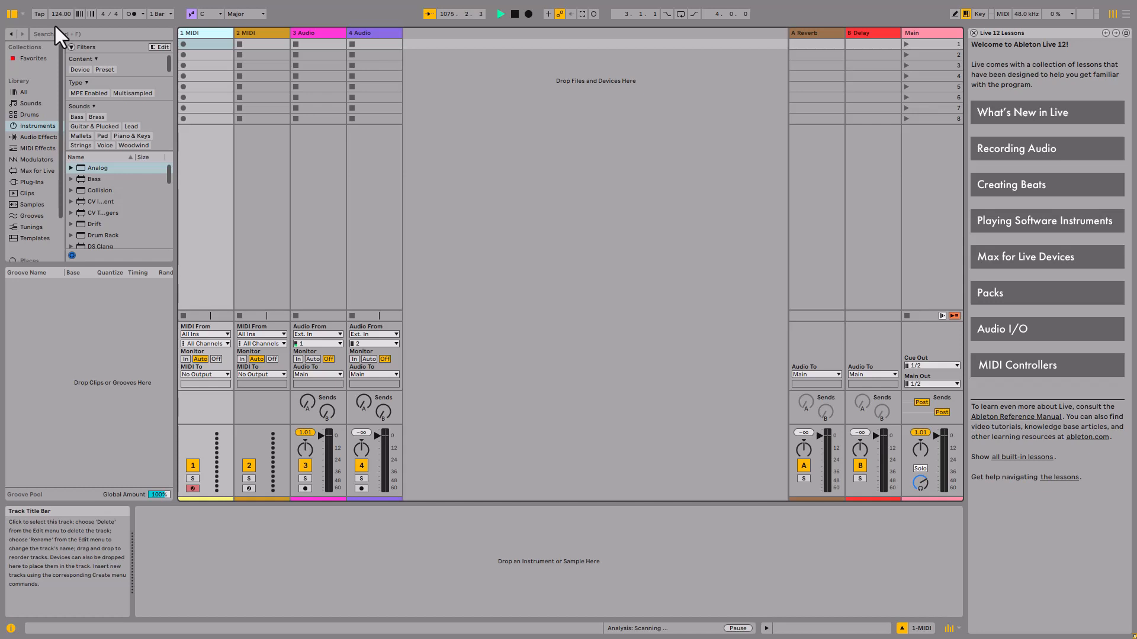
{"action": "key", "text": "alt+5"}
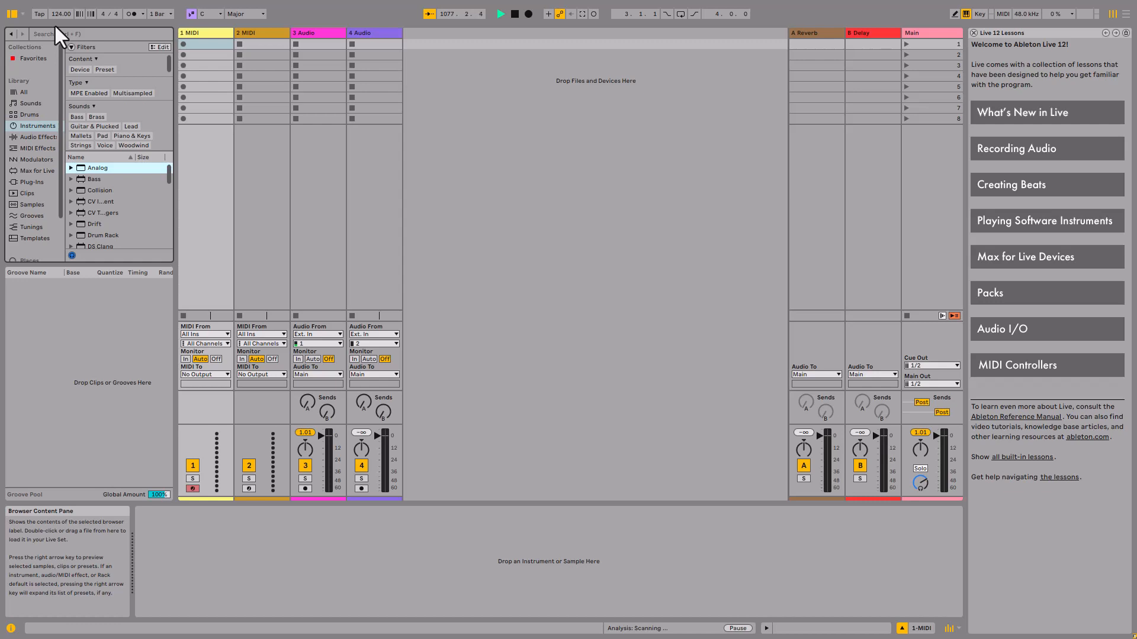
{"action": "key", "text": "Down"}
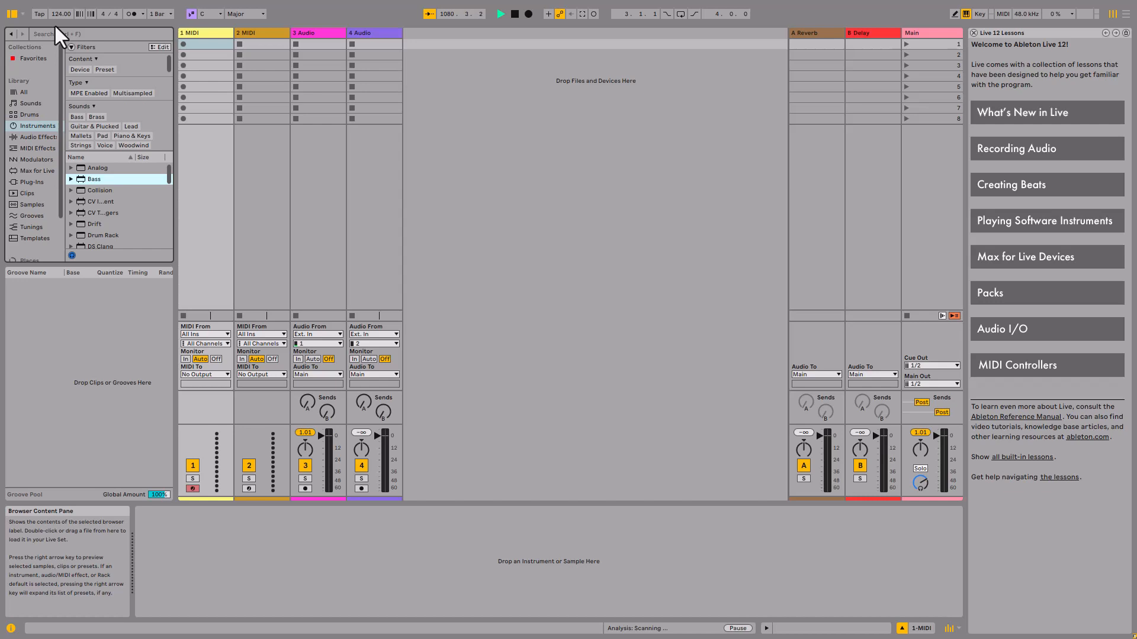
{"action": "key", "text": "Up"}
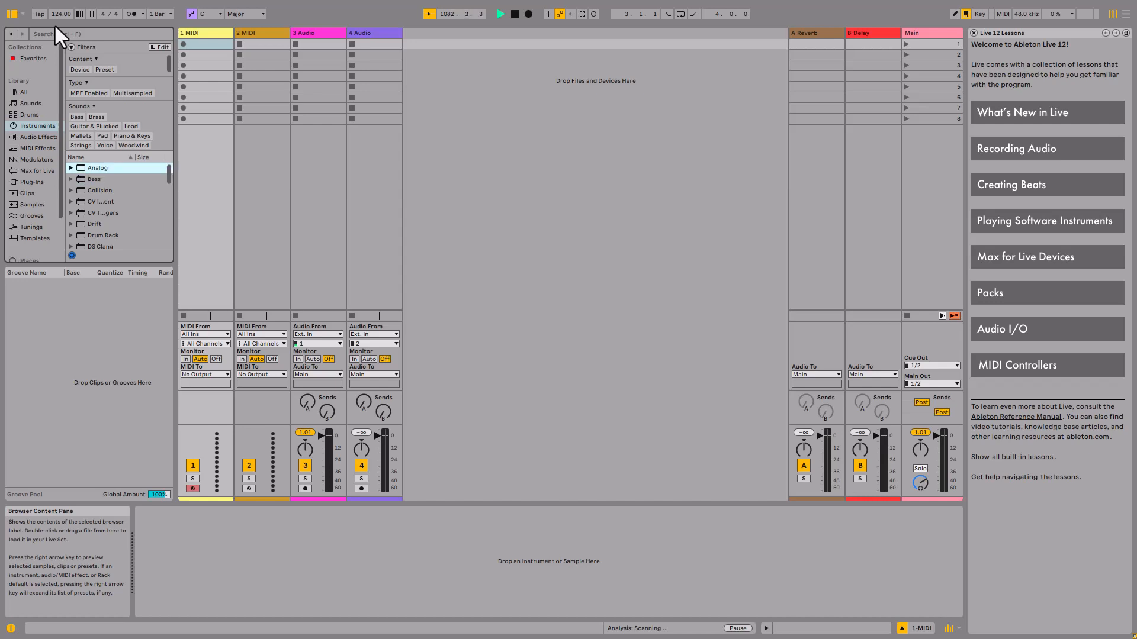
{"action": "key", "text": "Return"}
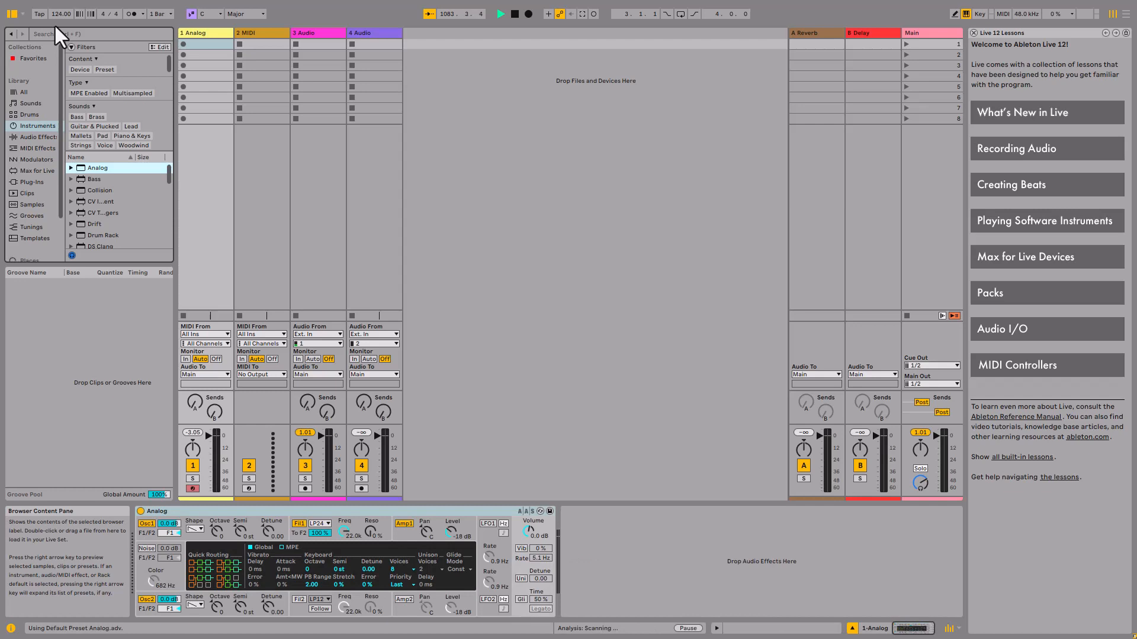
Return to the first track's top clip slot and play a test note with Analog
{"action": "key", "text": "Down"}
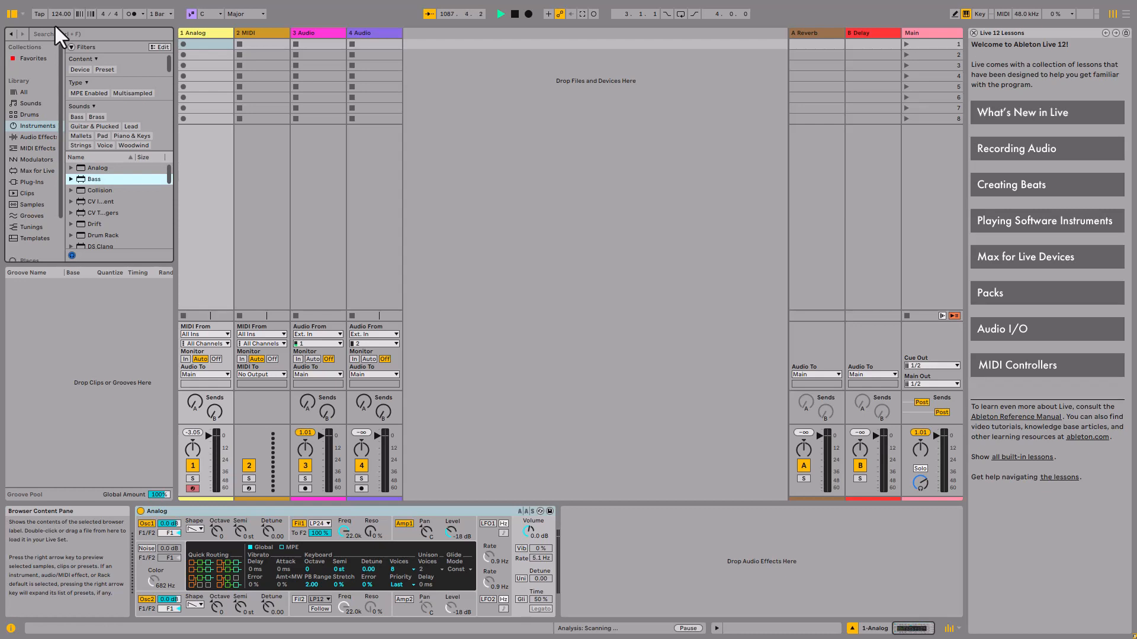
{"action": "key", "text": "alt+1"}
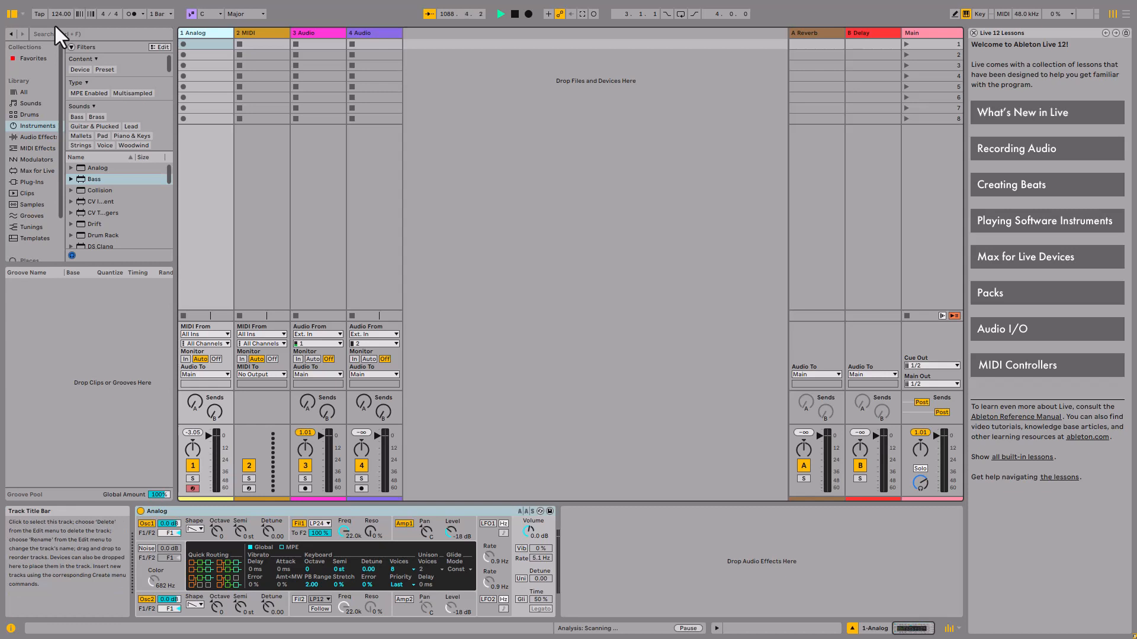
{"action": "key", "text": "Down"}
{"action": "key", "text": "a"}
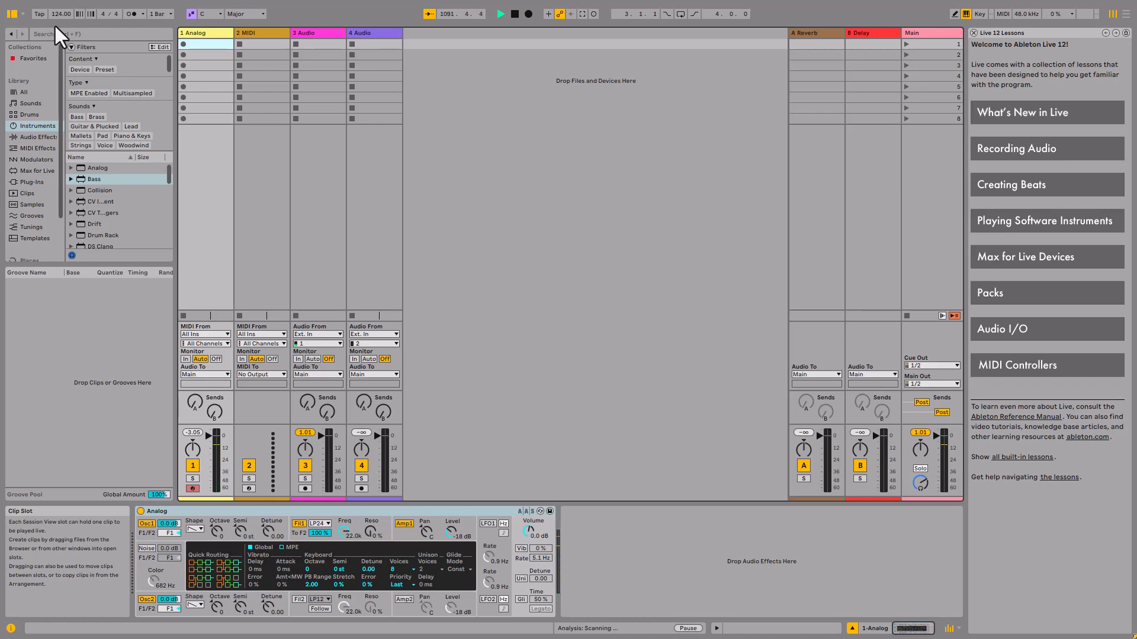
Group the Analog device into an Instrument Rack and show the rack's chain list
{"action": "key", "text": "shift+Tab"}
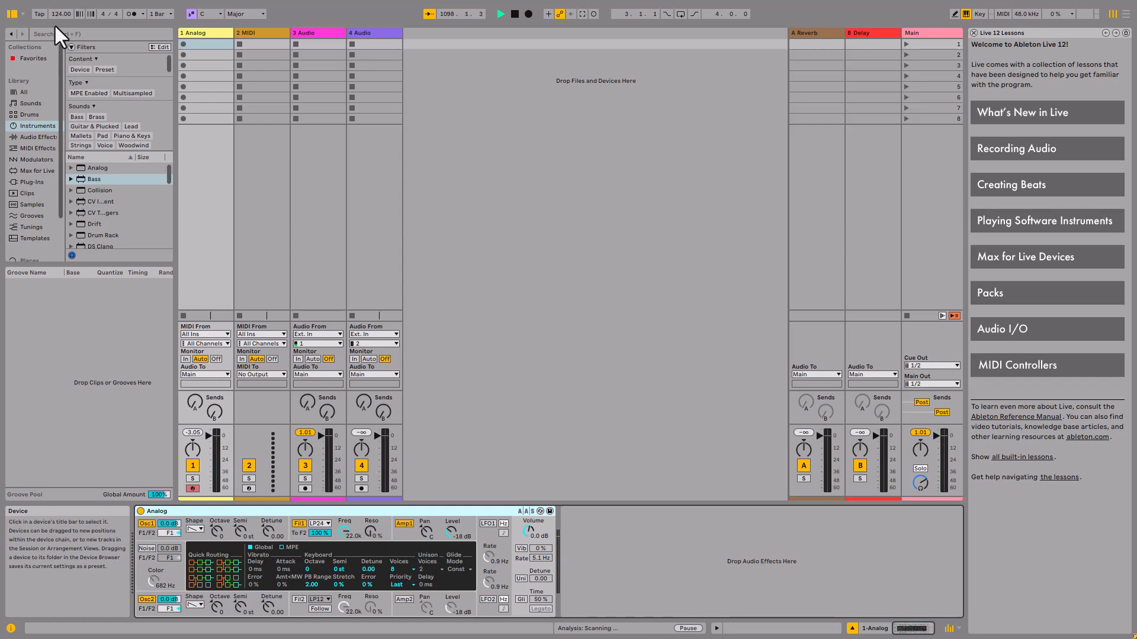
{"action": "key", "text": "ctrl+g"}
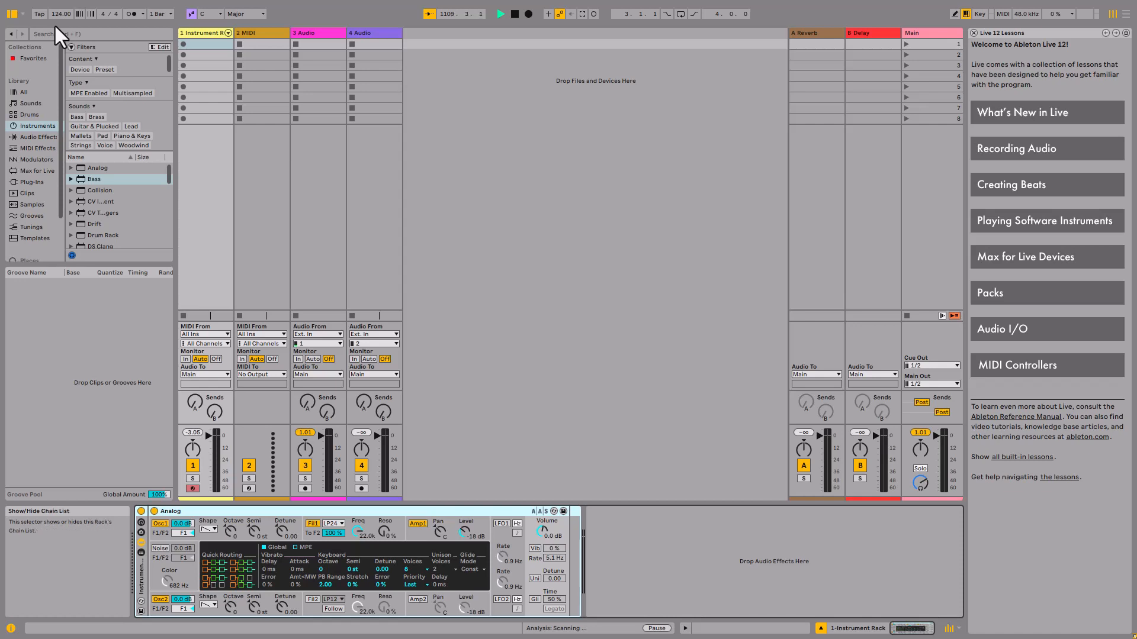
{"action": "left_click", "coordinate": [141, 553]}
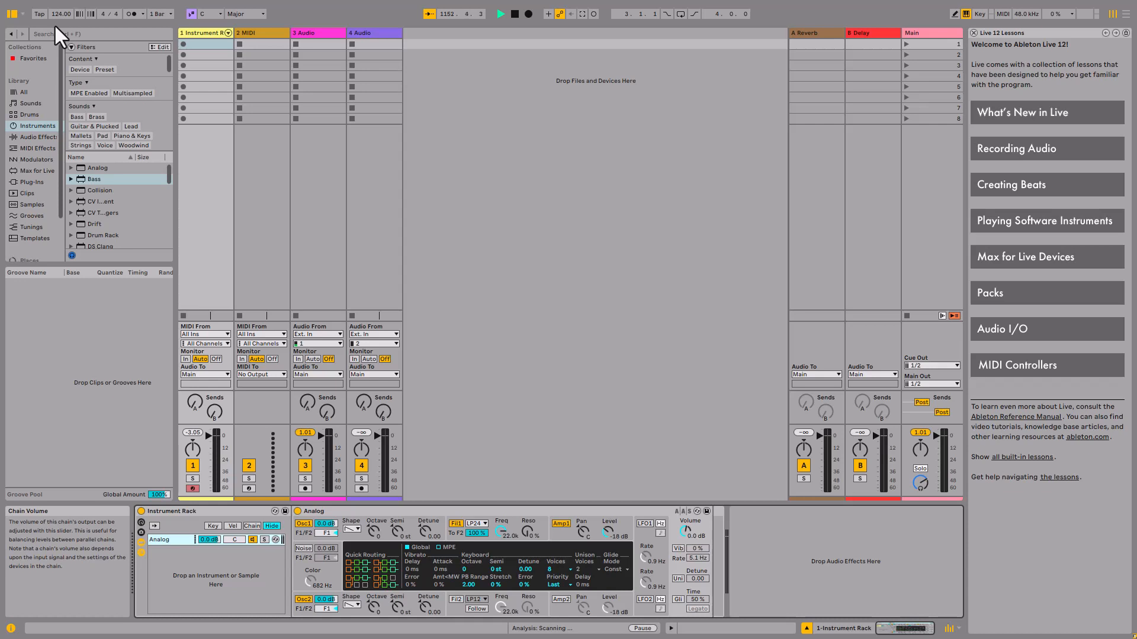
Create a new empty chain below the Analog chain in the Instrument Rack
{"action": "right_click", "coordinate": [217, 539]}
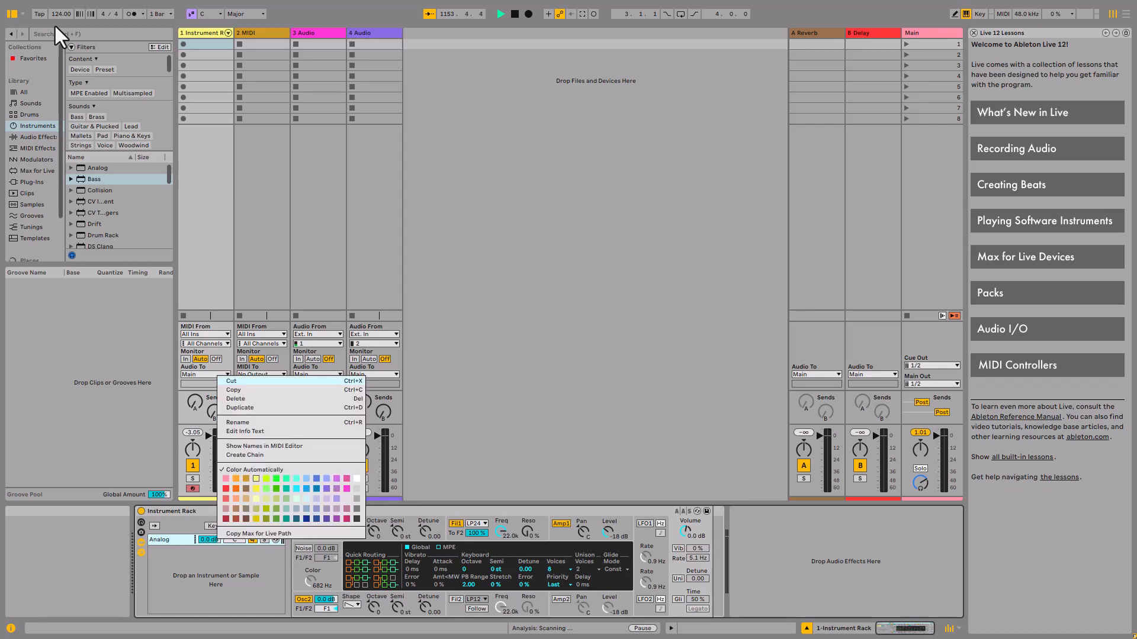
{"action": "key", "text": "Down"}
{"action": "key", "text": "Down"}
{"action": "key", "text": "Down"}
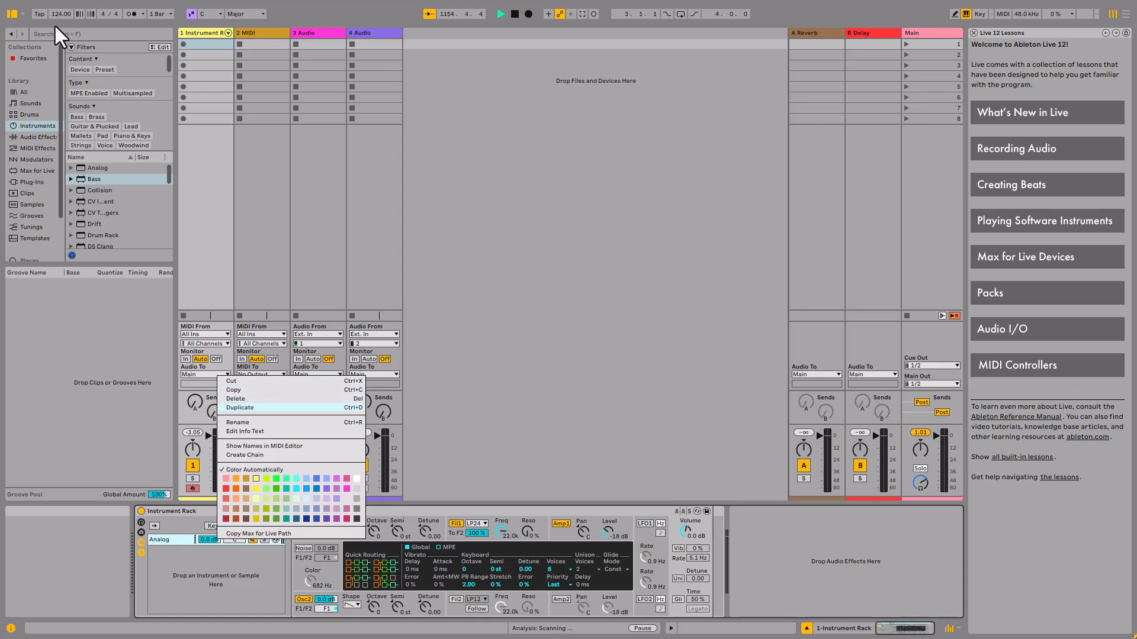
{"action": "key", "text": "Down"}
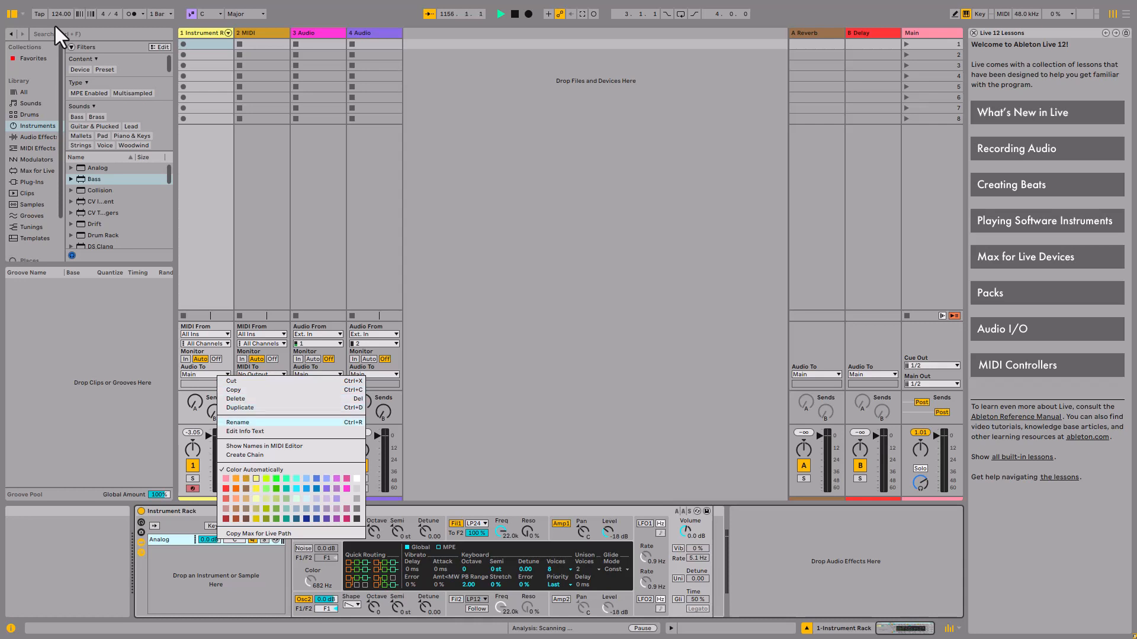
{"action": "key", "text": "Down"}
{"action": "key", "text": "Down"}
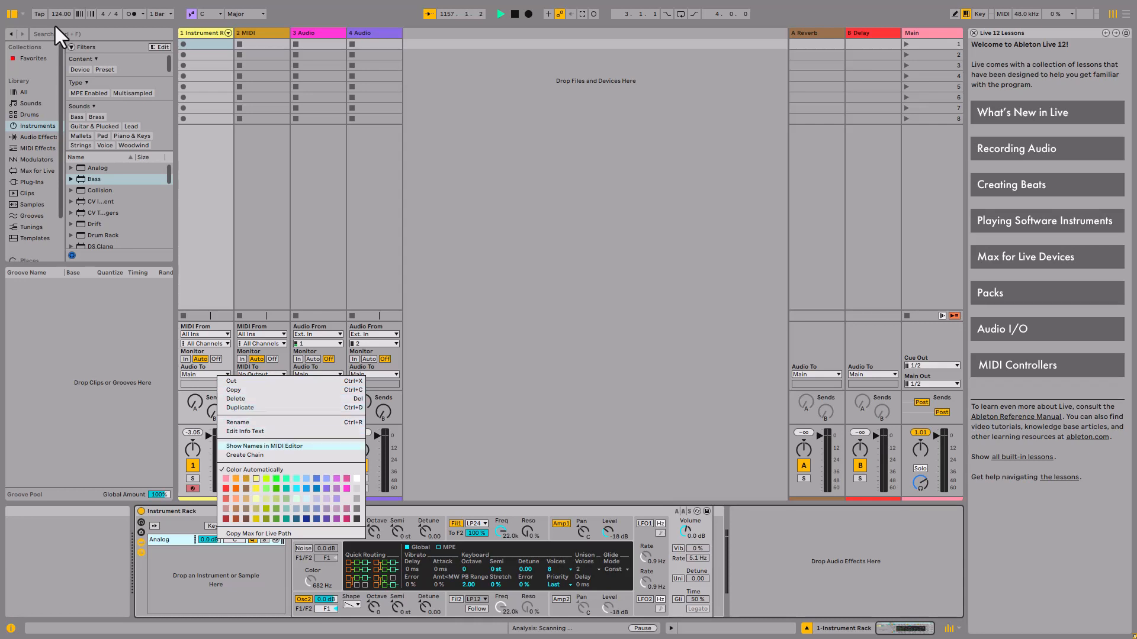
{"action": "key", "text": "Down"}
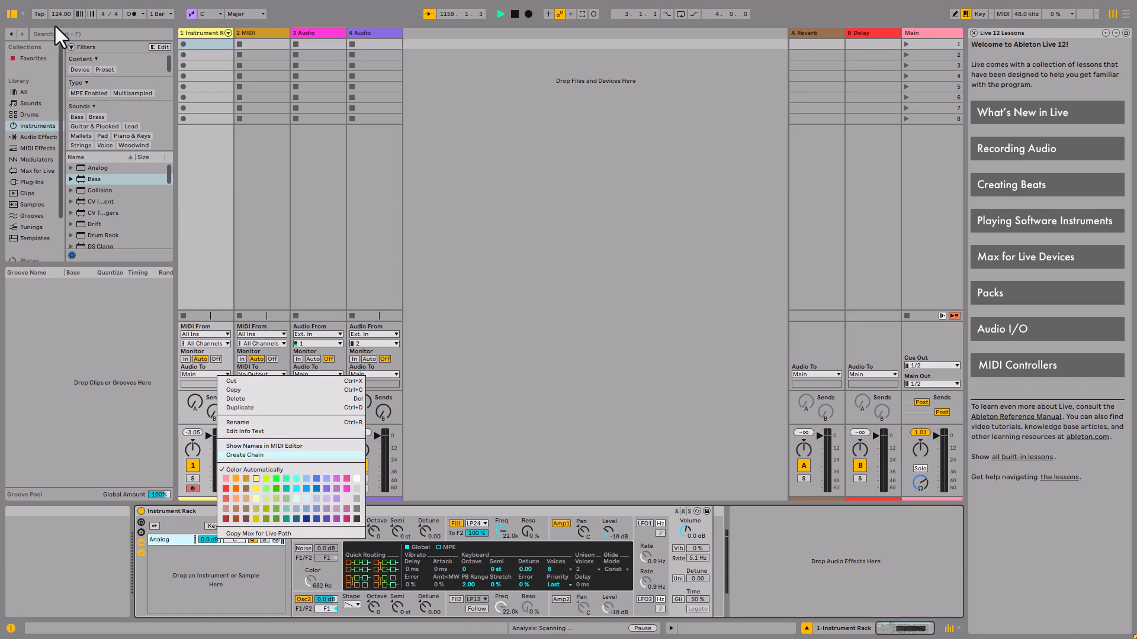
{"action": "key", "text": "Return"}
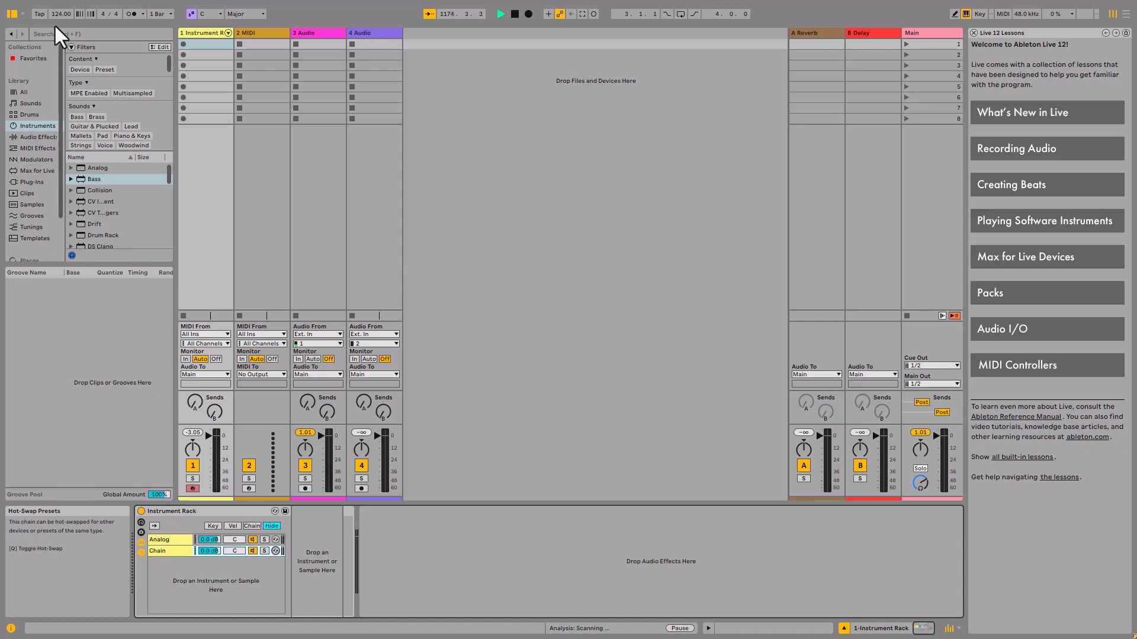
Hot-swap the Collision instrument into the rack's new empty chain and leave Hot-Swap Mode
{"action": "key", "text": "q"}
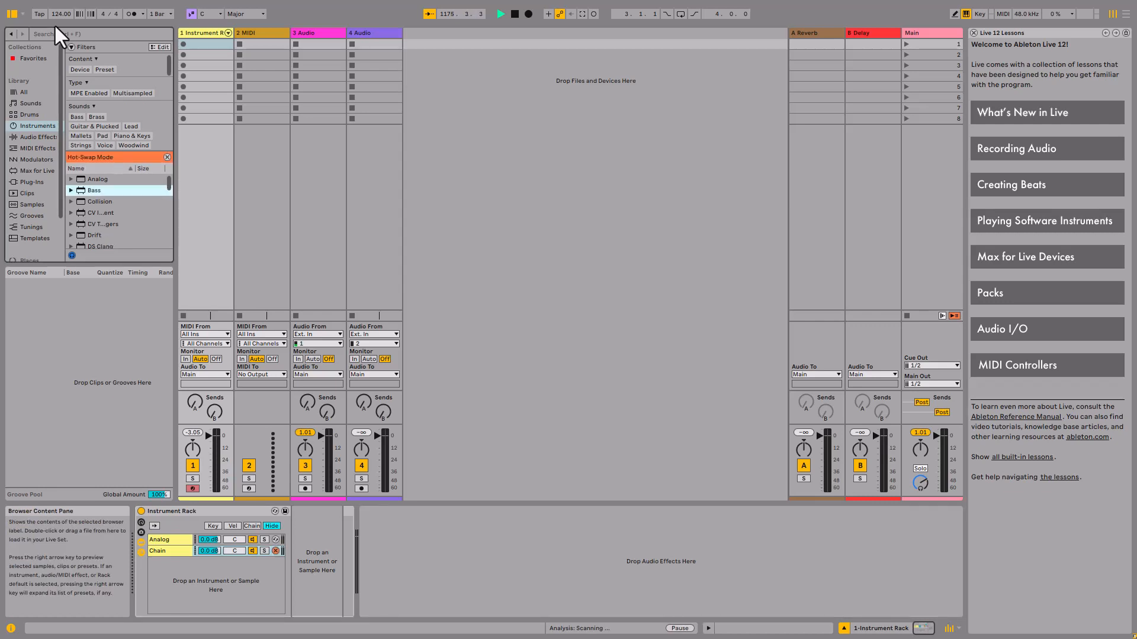
{"action": "key", "text": "Down"}
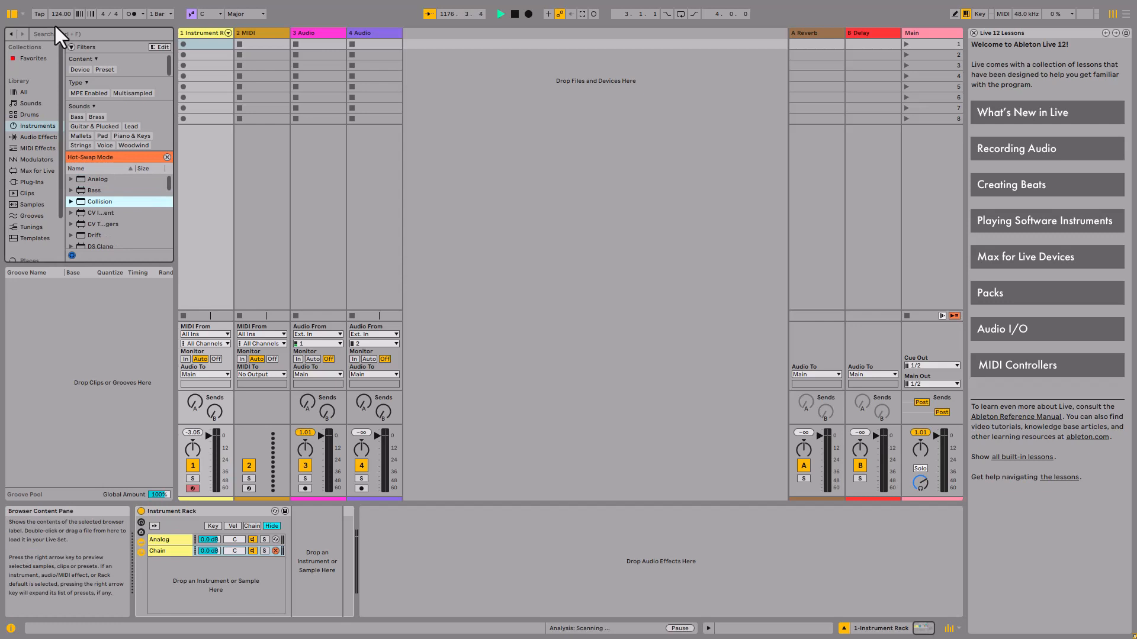
{"action": "key", "text": "Down"}
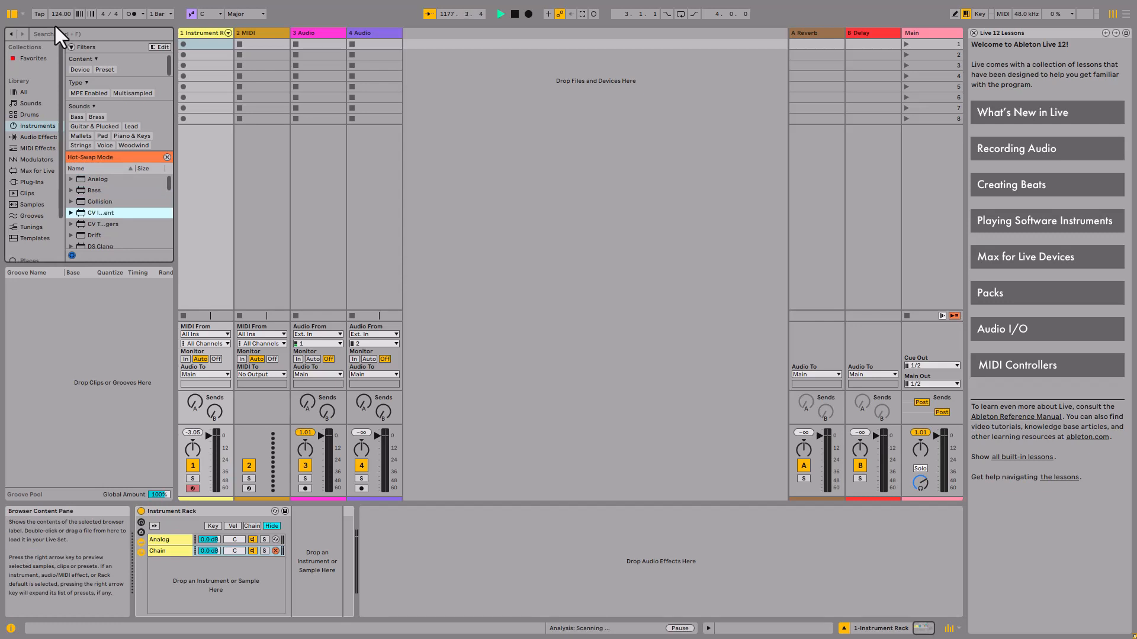
{"action": "key", "text": "Up"}
{"action": "key", "text": "Up"}
{"action": "key", "text": "Down"}
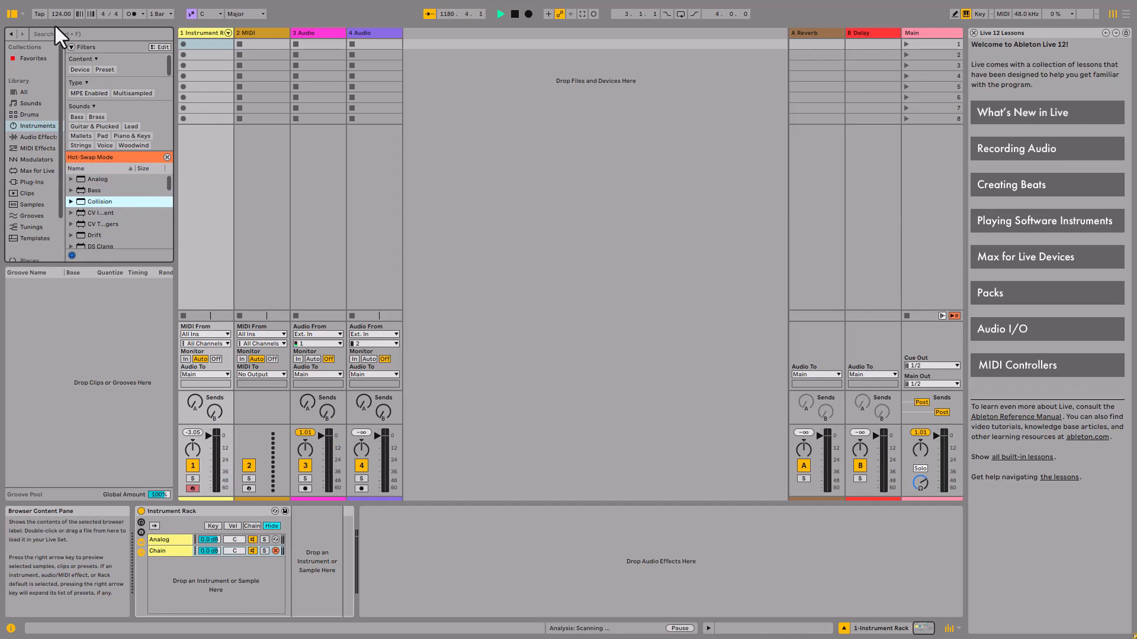
{"action": "key", "text": "Return"}
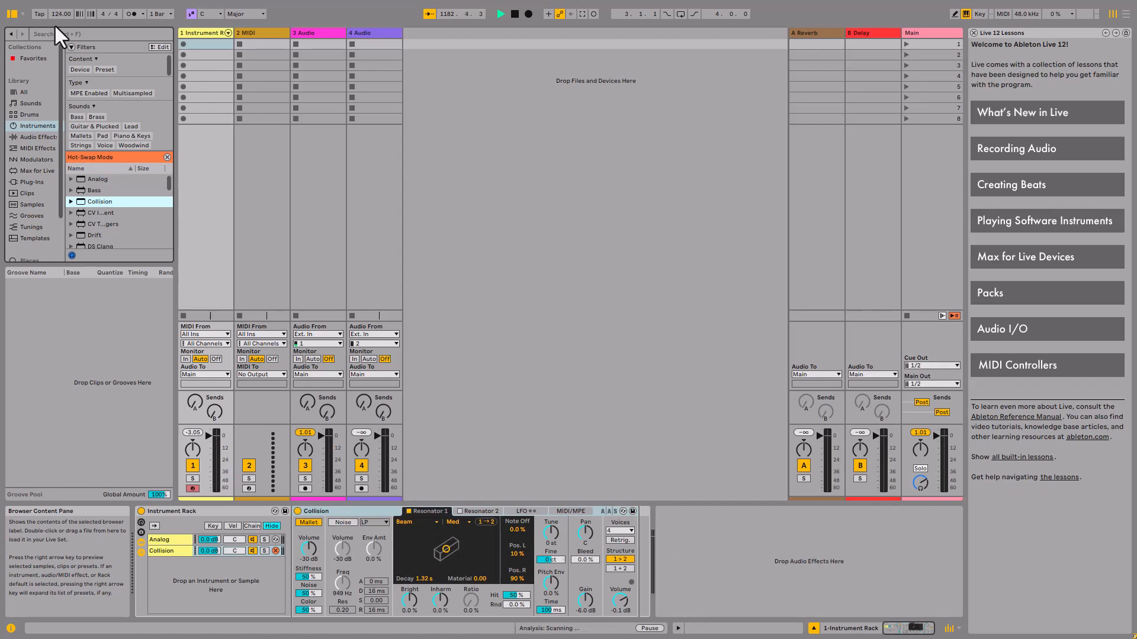
{"action": "key", "text": "Escape"}
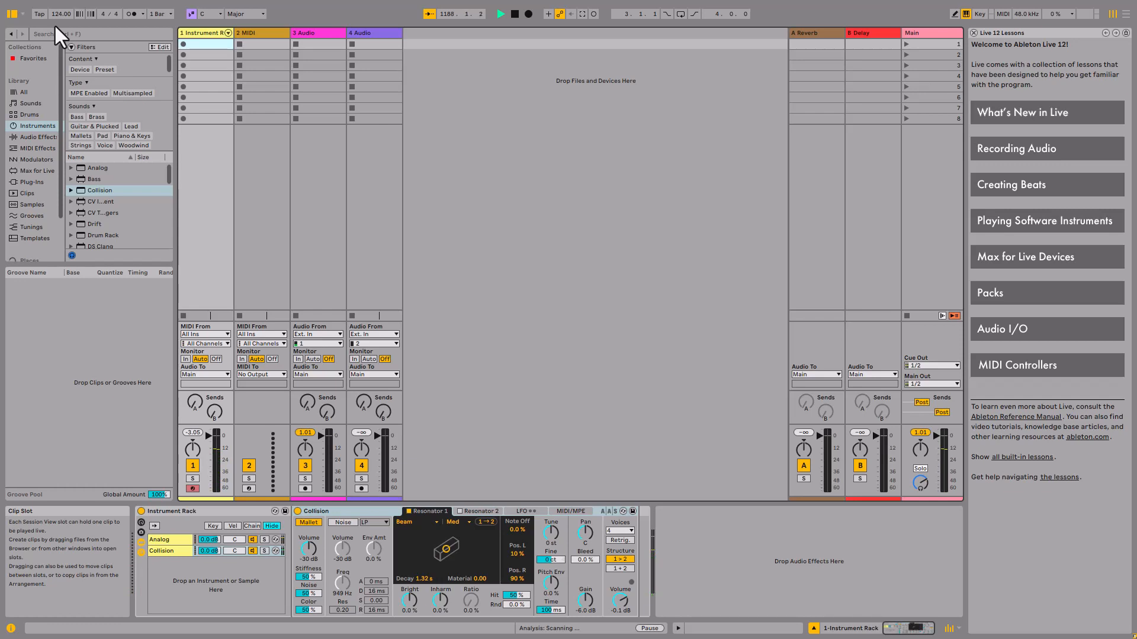
Pan the Analog chain partway to the left in the Instrument Rack's chain list
{"action": "key", "text": "alt+4"}
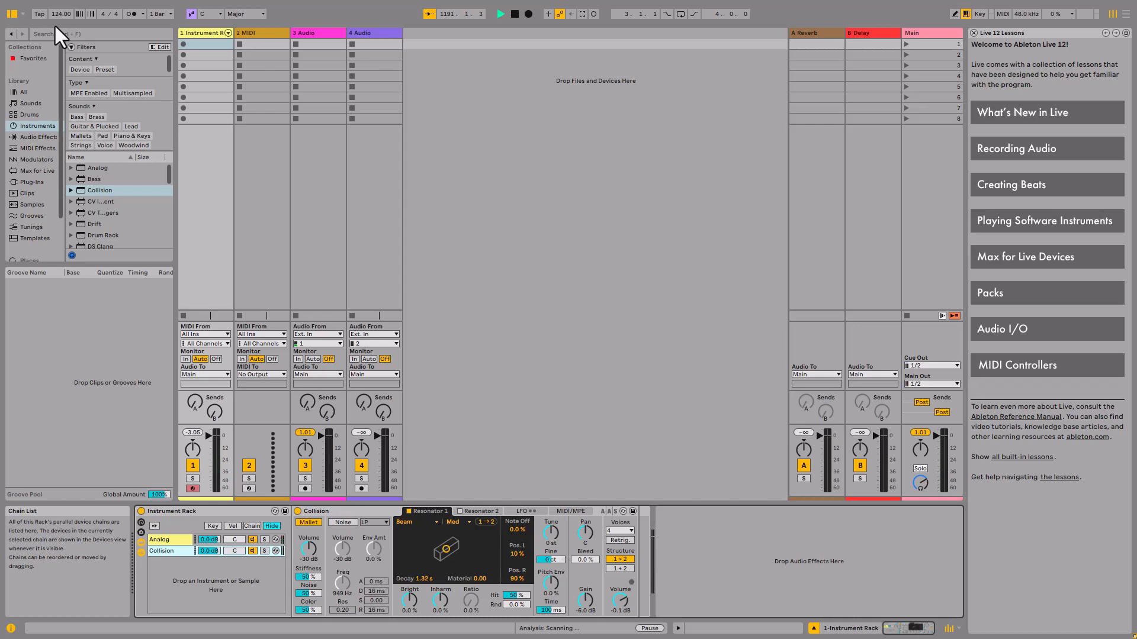
{"action": "key", "text": "Up"}
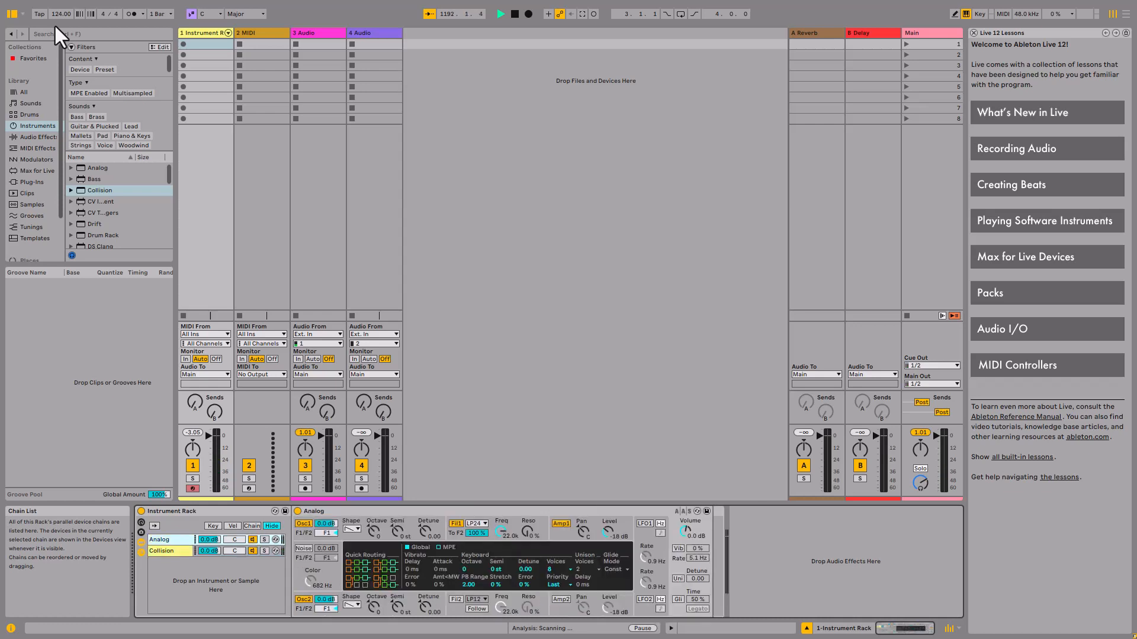
{"action": "key", "text": "Tab"}
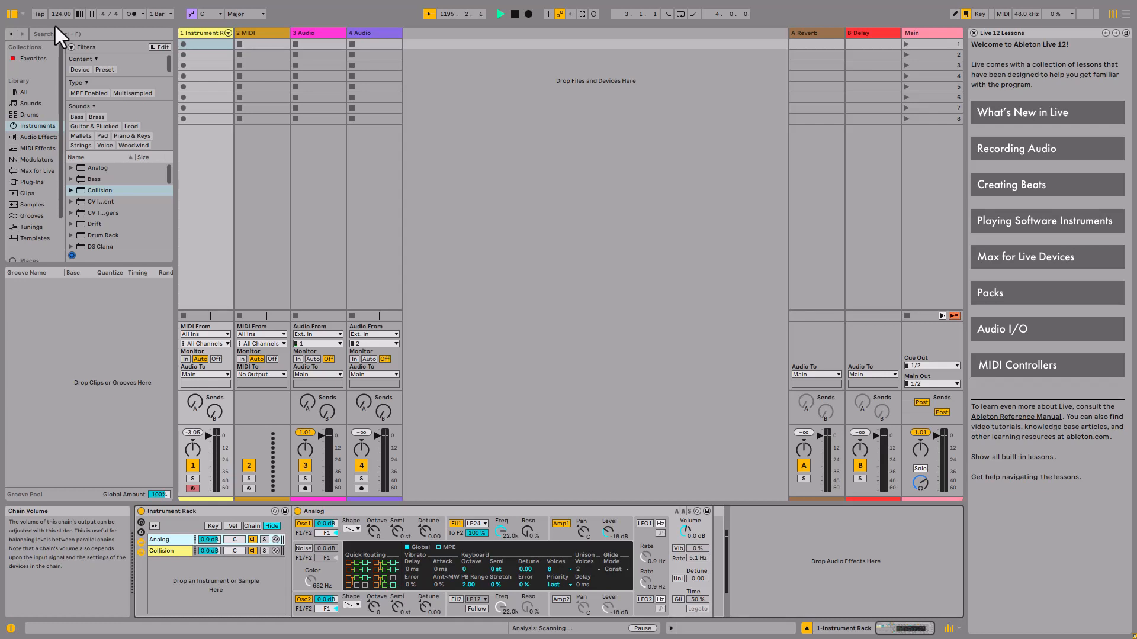
{"action": "key", "text": "Tab"}
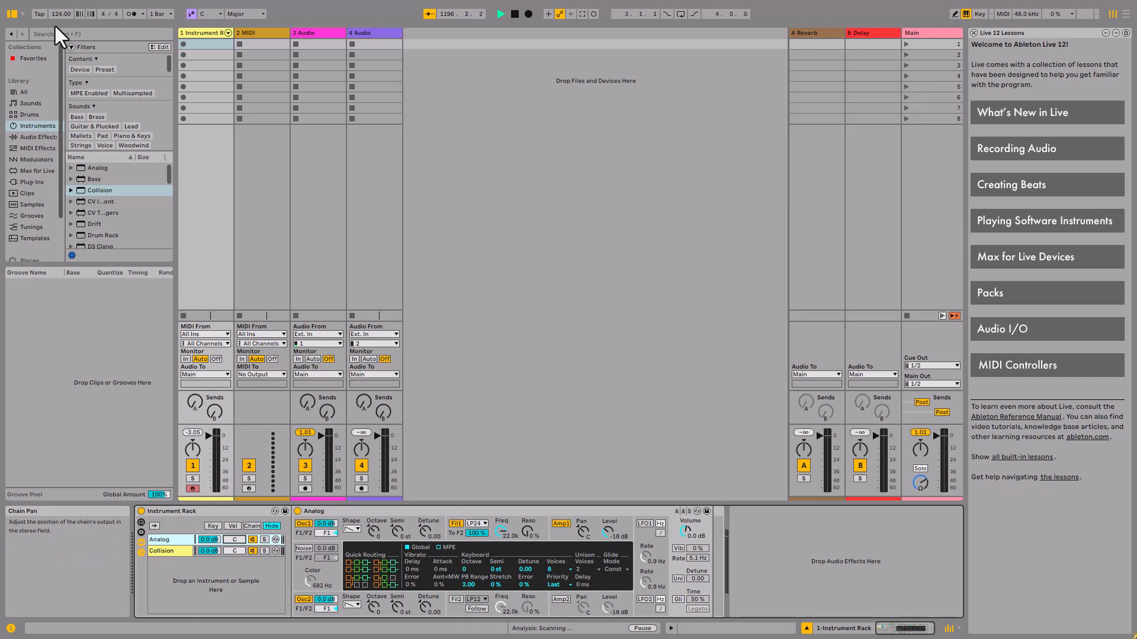
{"action": "key", "text": "Tab"}
{"action": "key", "text": "shift+Tab"}
{"action": "key", "text": "Down"}
{"action": "key", "text": "Down"}
{"action": "key", "text": "Down"}
{"action": "key", "text": "Down"}
{"action": "key", "text": "Down"}
{"action": "key", "text": "Down"}
{"action": "key", "text": "Down"}
{"action": "key", "text": "Down"}
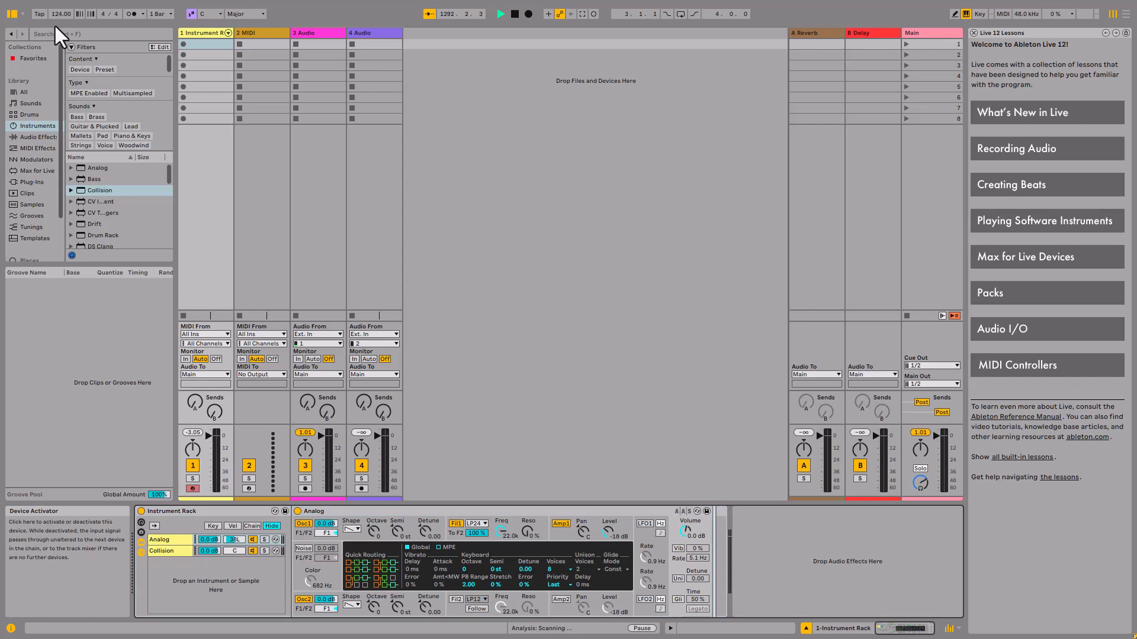
Pan the Collision chain partway to the right, and switch between the Analog and Collision devices
{"action": "key", "text": "Down"}
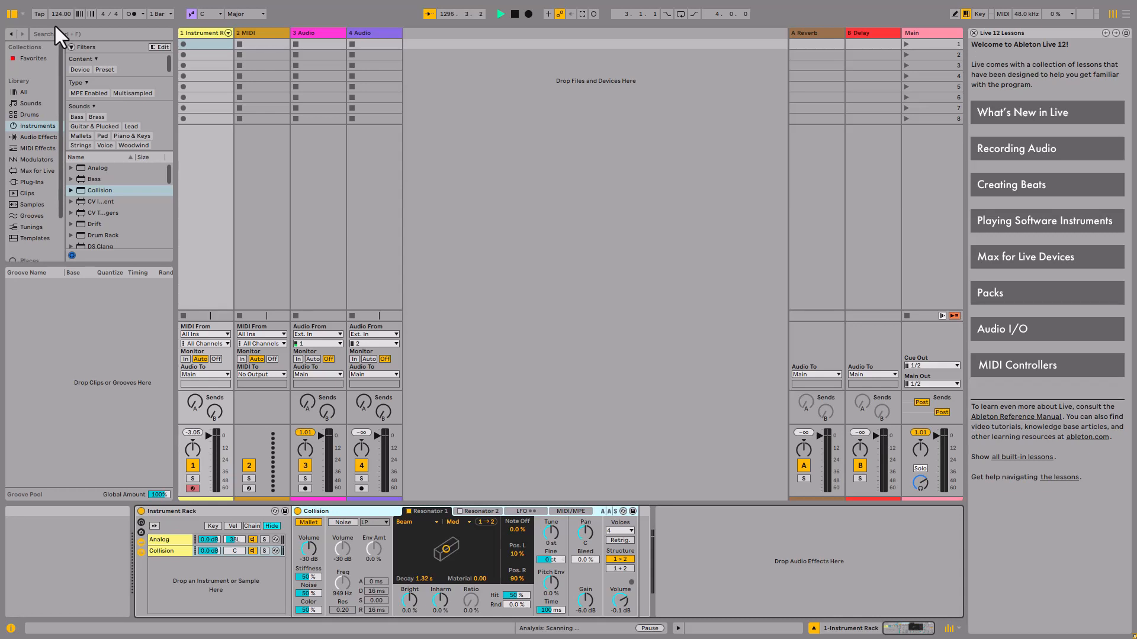
{"action": "key", "text": "q"}
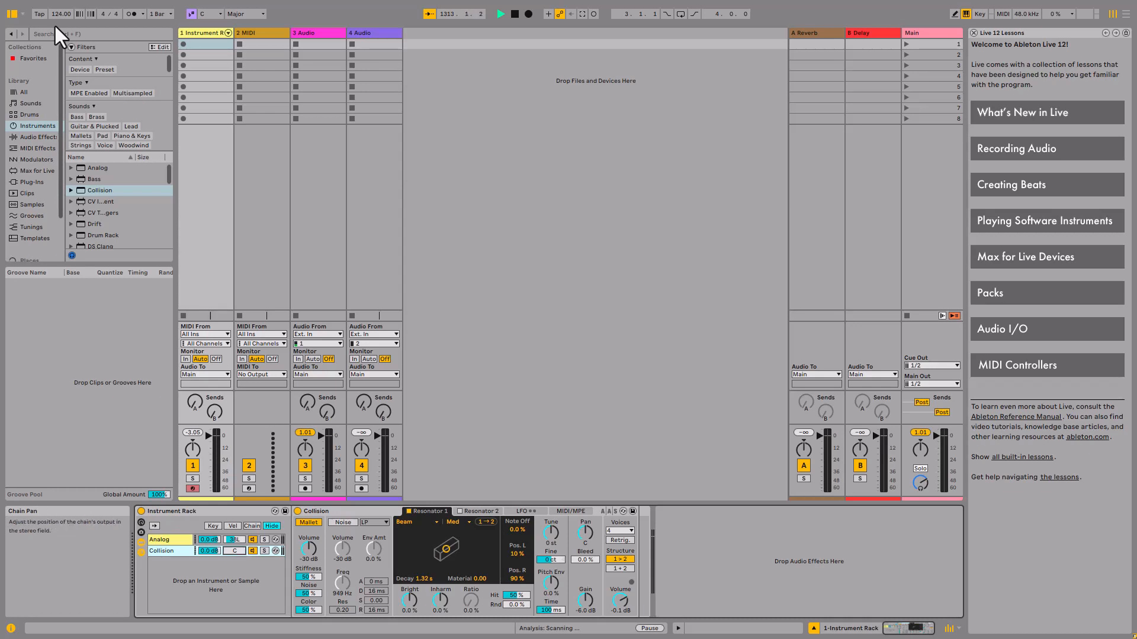
{"action": "left_click_drag", "start_coordinate": [234, 550], "coordinate": [234, 545]}
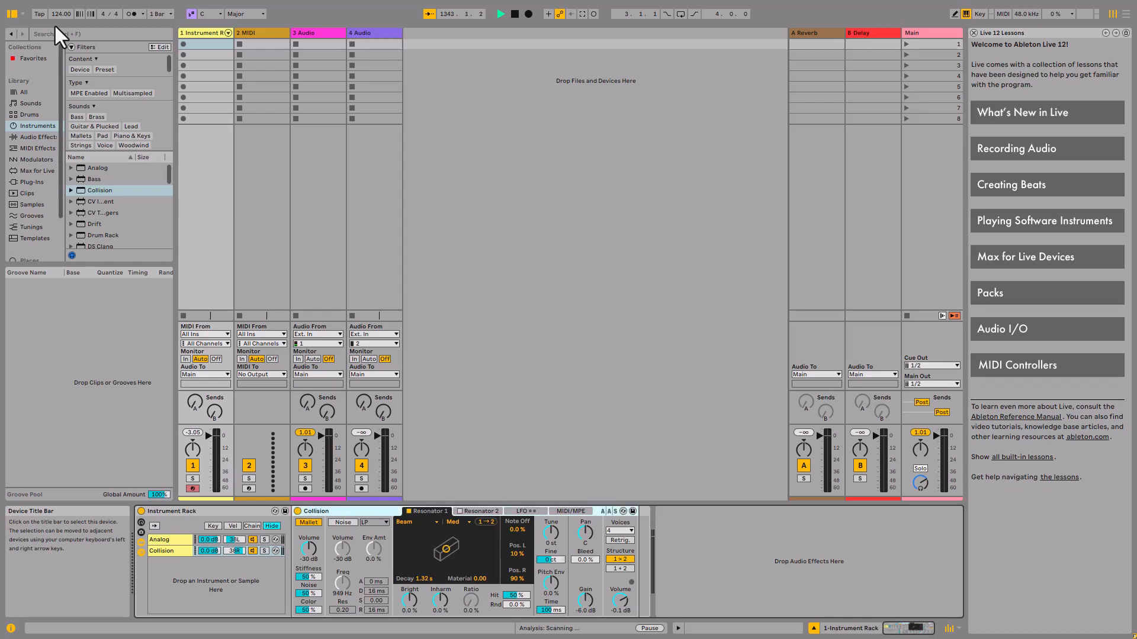
{"action": "key", "text": "Up"}
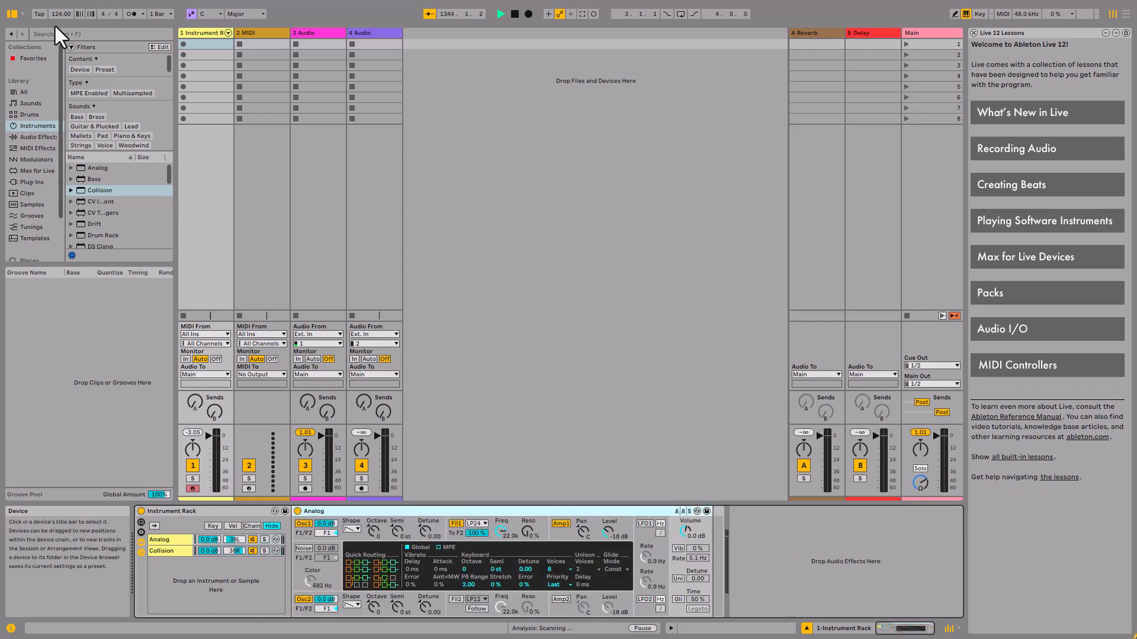
{"action": "key", "text": "Down"}
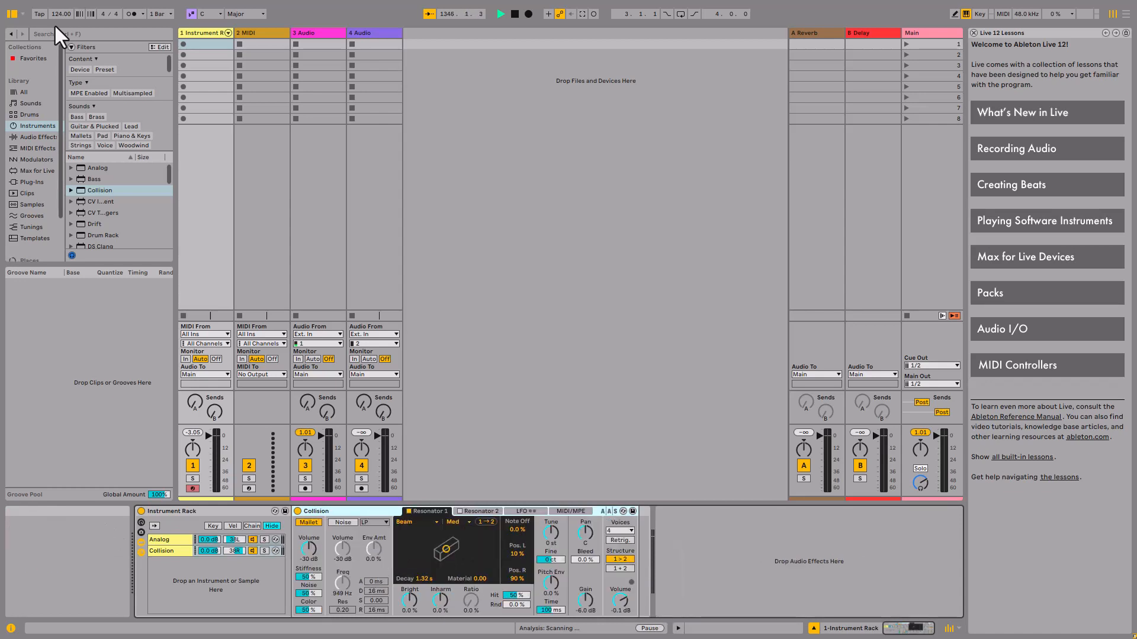
Switch focus from the device chain to the Session View clip slots and back, ending on the Instrument Rack's title bar
{"action": "key", "text": "shift+Tab"}
{"action": "key", "text": "shift+Tab"}
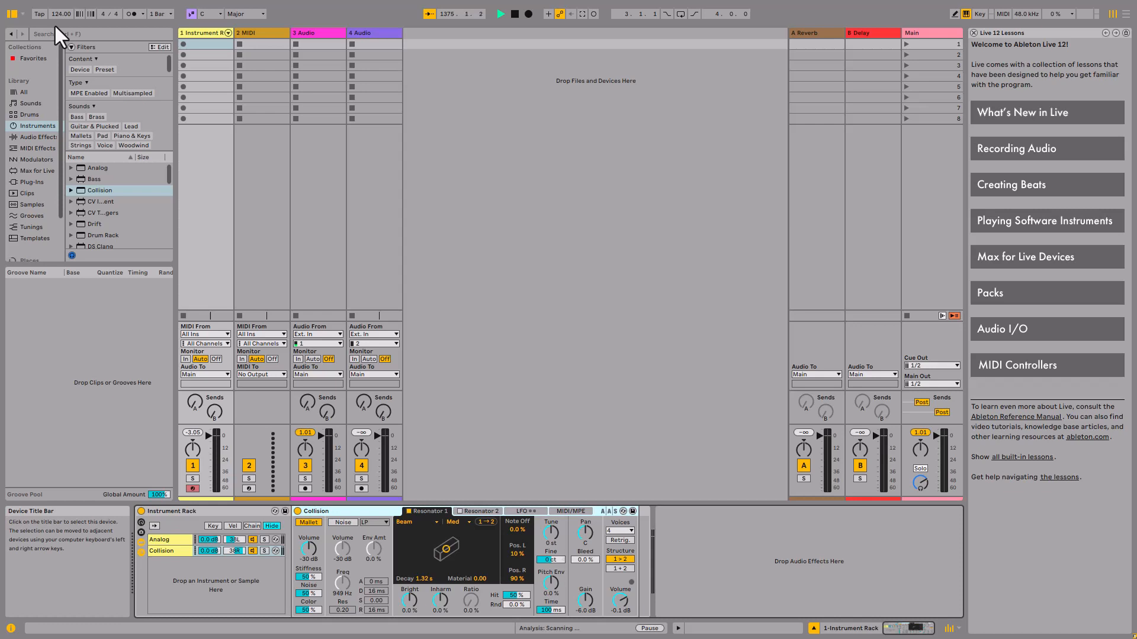
{"action": "key", "text": "Up"}
{"action": "key", "text": "Down"}
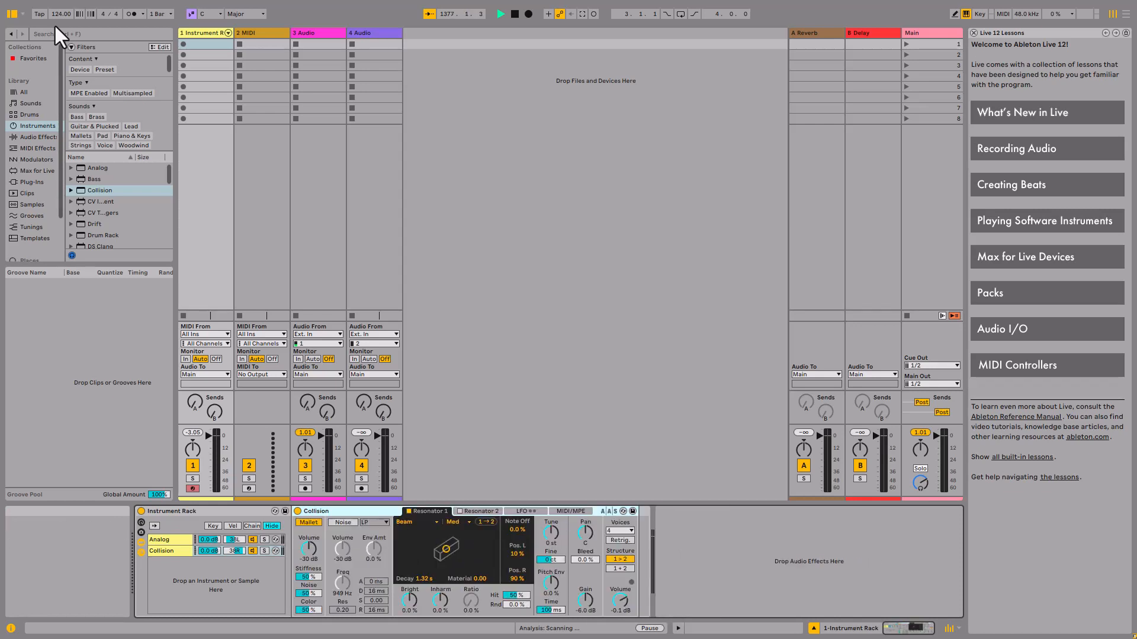
{"action": "key", "text": "alt+1"}
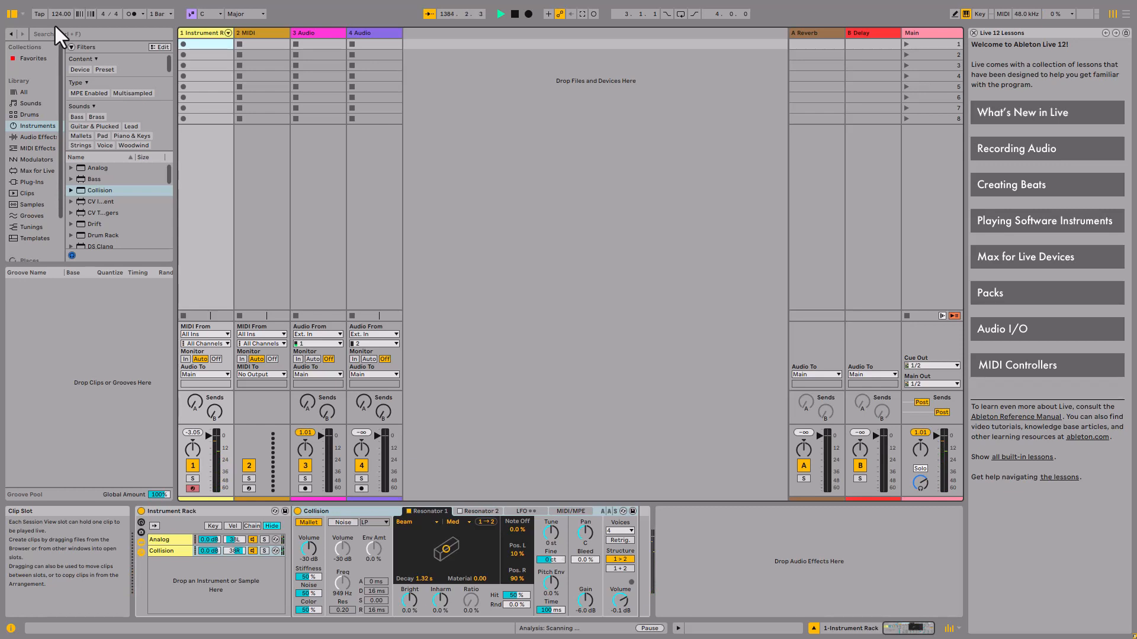
{"action": "key", "text": "alt+4"}
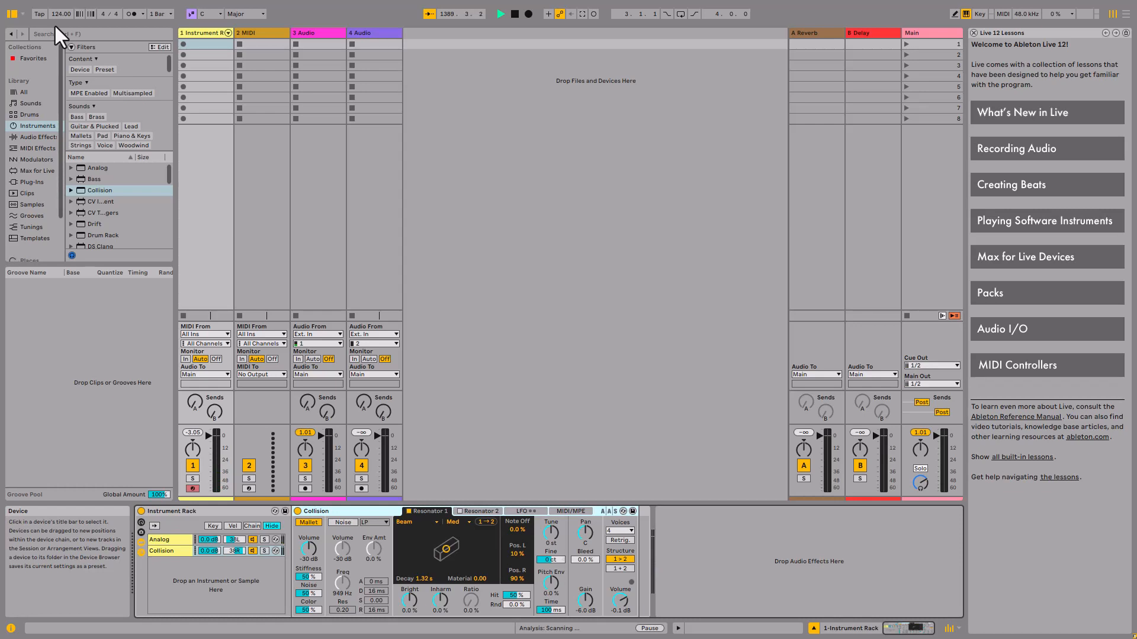
{"action": "key", "text": "Up"}
{"action": "key", "text": "Down"}
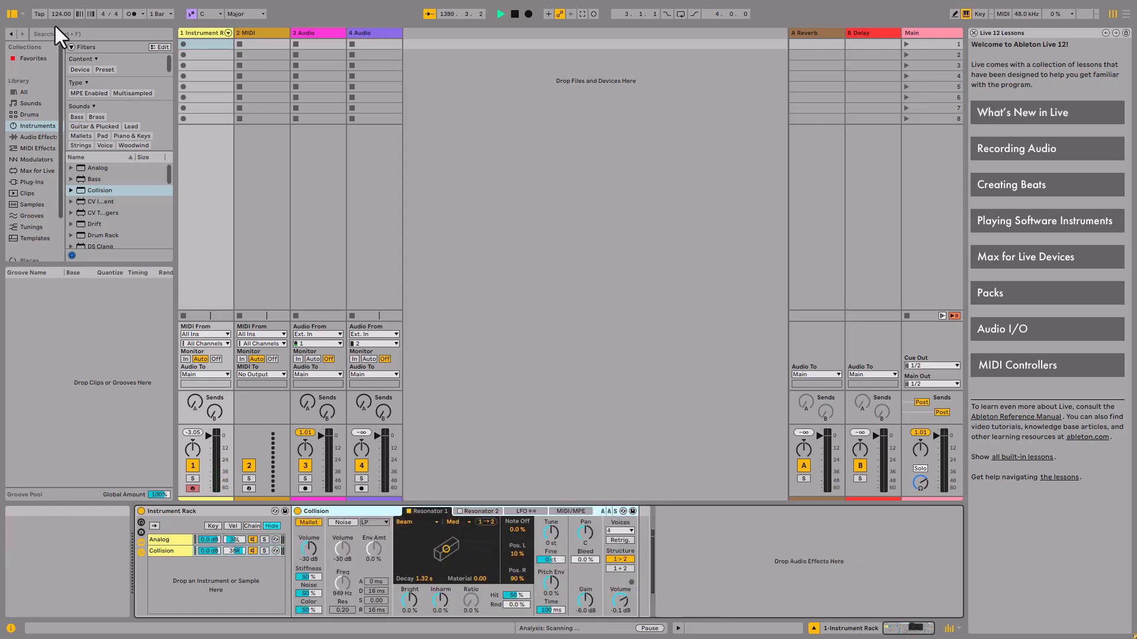
{"action": "key", "text": "shift+Tab"}
{"action": "key", "text": "shift+Tab"}
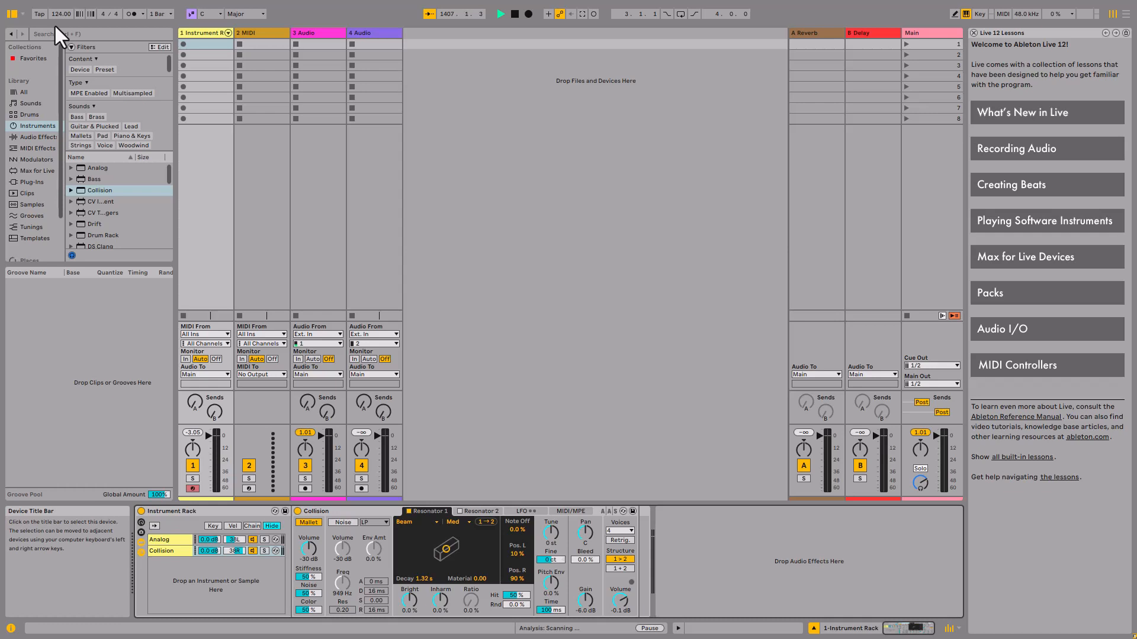
Look through the commands offered for the Instrument Rack device for one that adds a chain, then close the list without choosing any
{"action": "right_click", "coordinate": [173, 511]}
{"action": "key", "text": "Down"}
{"action": "key", "text": "Down"}
{"action": "key", "text": "Down"}
{"action": "key", "text": "Down"}
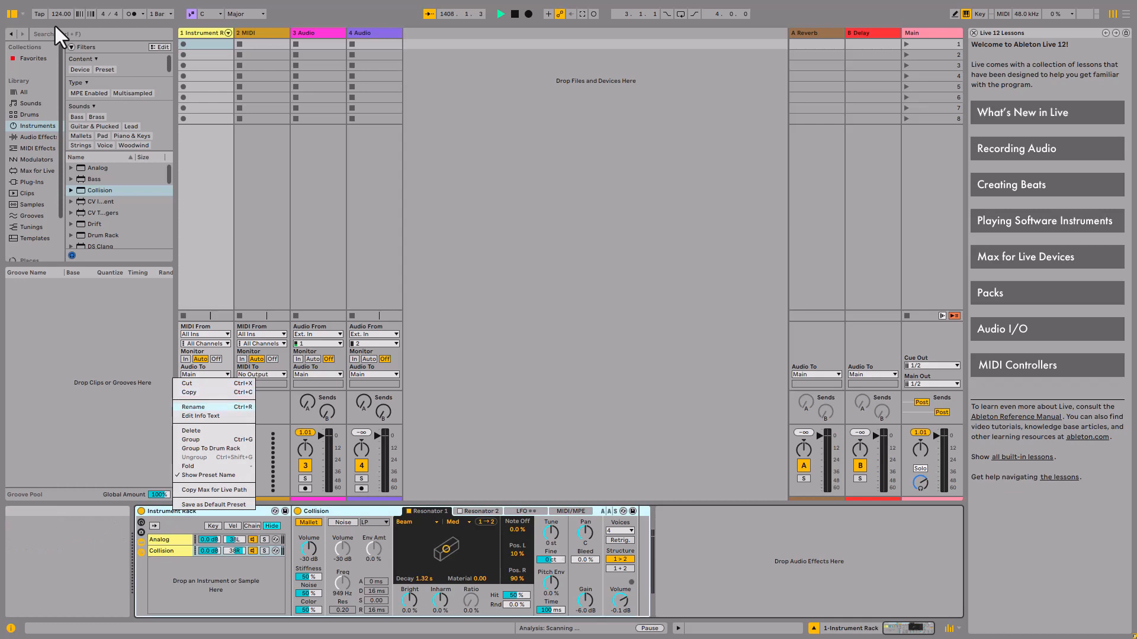
{"action": "key", "text": "Down"}
{"action": "key", "text": "Down"}
{"action": "key", "text": "Down"}
{"action": "key", "text": "Down"}
{"action": "key", "text": "Down"}
{"action": "key", "text": "Down"}
{"action": "key", "text": "Down"}
{"action": "key", "text": "Down"}
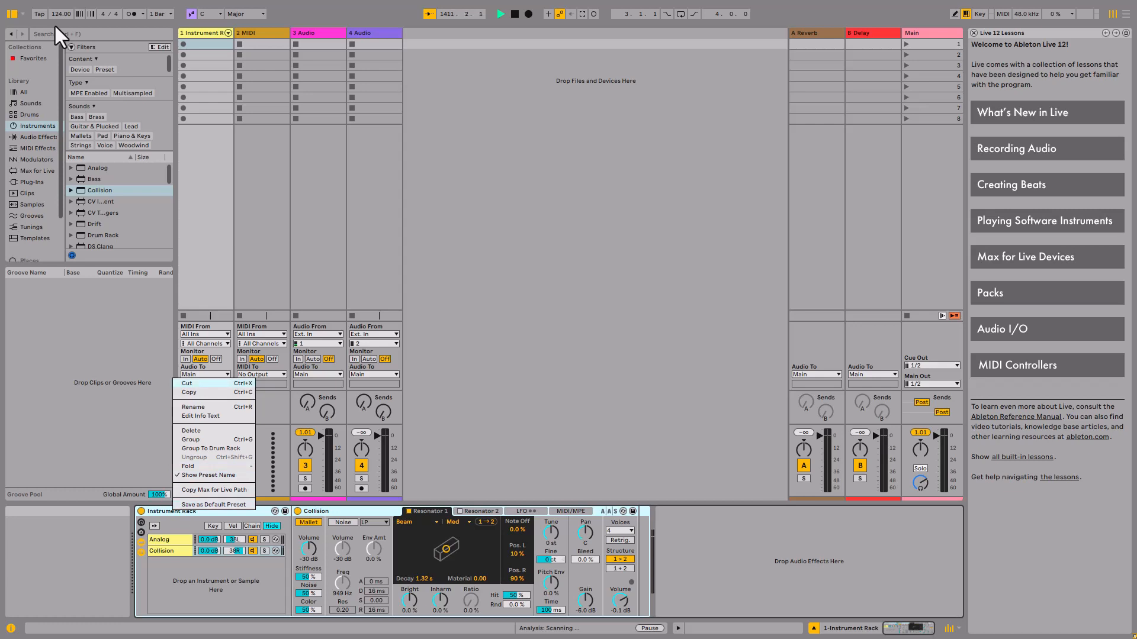
{"action": "key", "text": "Down"}
{"action": "key", "text": "Down"}
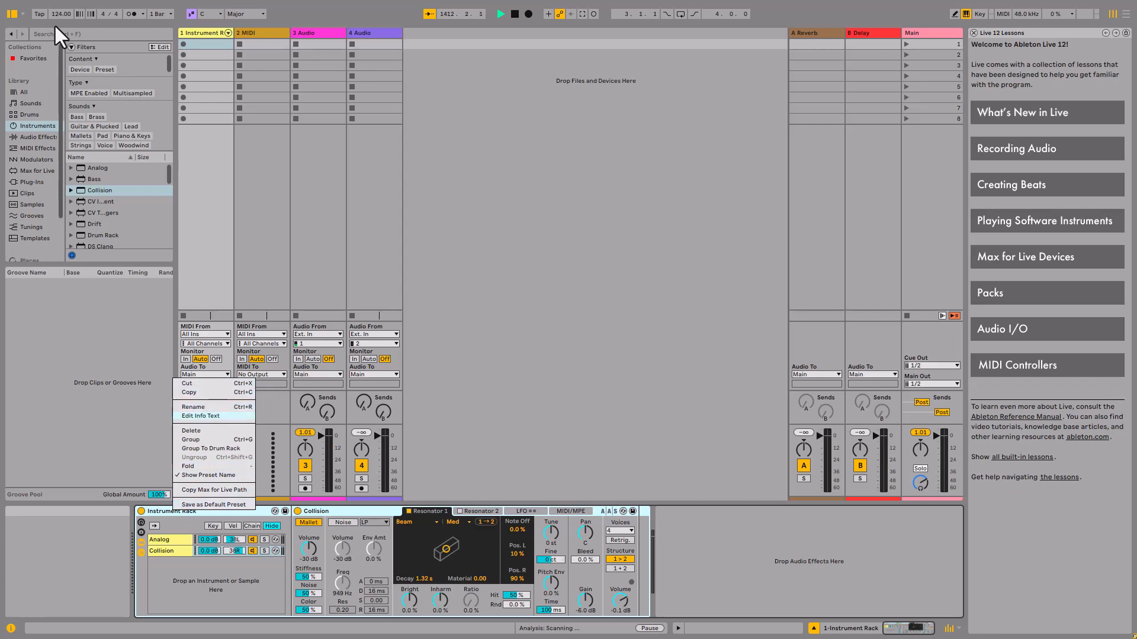
{"action": "key", "text": "Down"}
{"action": "key", "text": "Down"}
{"action": "key", "text": "Down"}
{"action": "key", "text": "Down"}
{"action": "key", "text": "Down"}
{"action": "key", "text": "Down"}
{"action": "key", "text": "Down"}
{"action": "key", "text": "Down"}
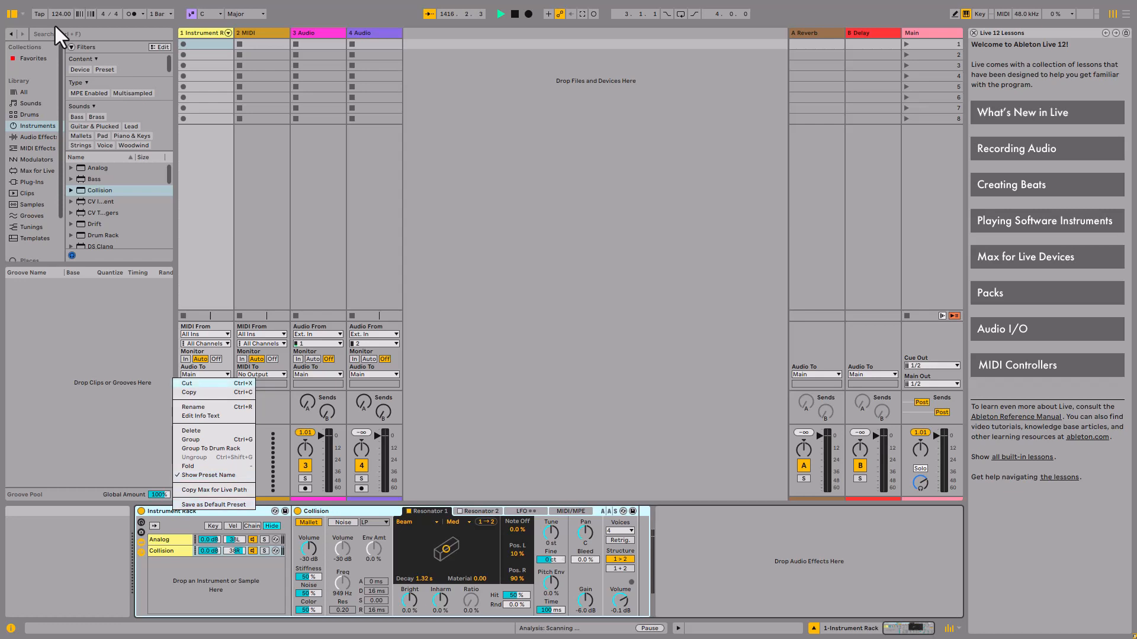
{"action": "key", "text": "Escape"}
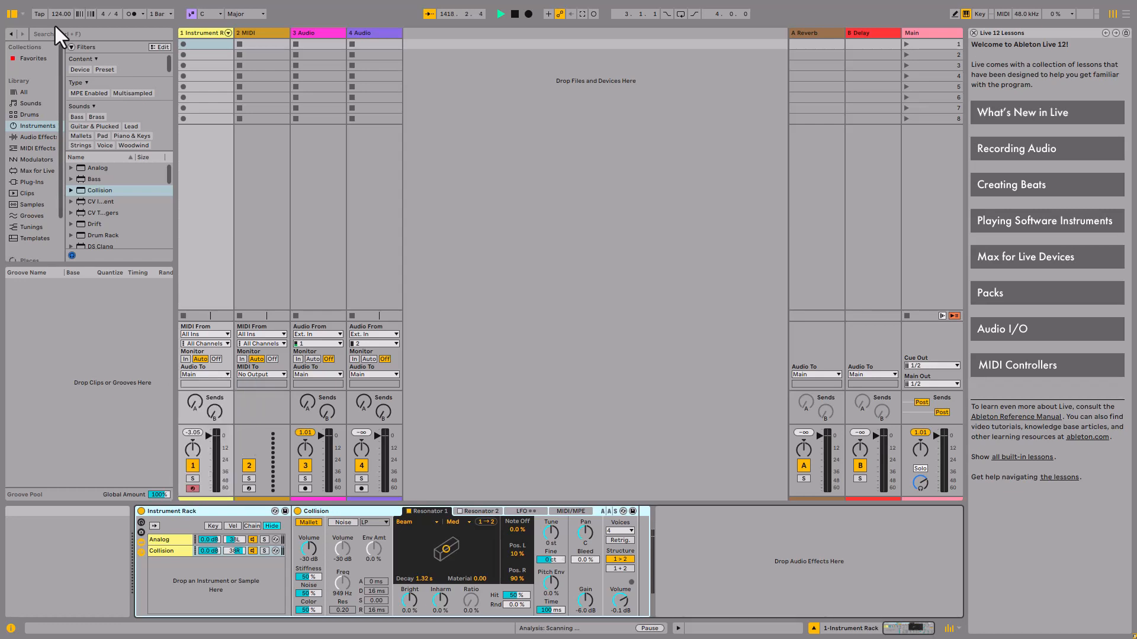
Step through the Instrument Rack's title bar, display and chain controls as far as the Collision chain's solo and hot-swap controls
{"action": "key", "text": "Tab"}
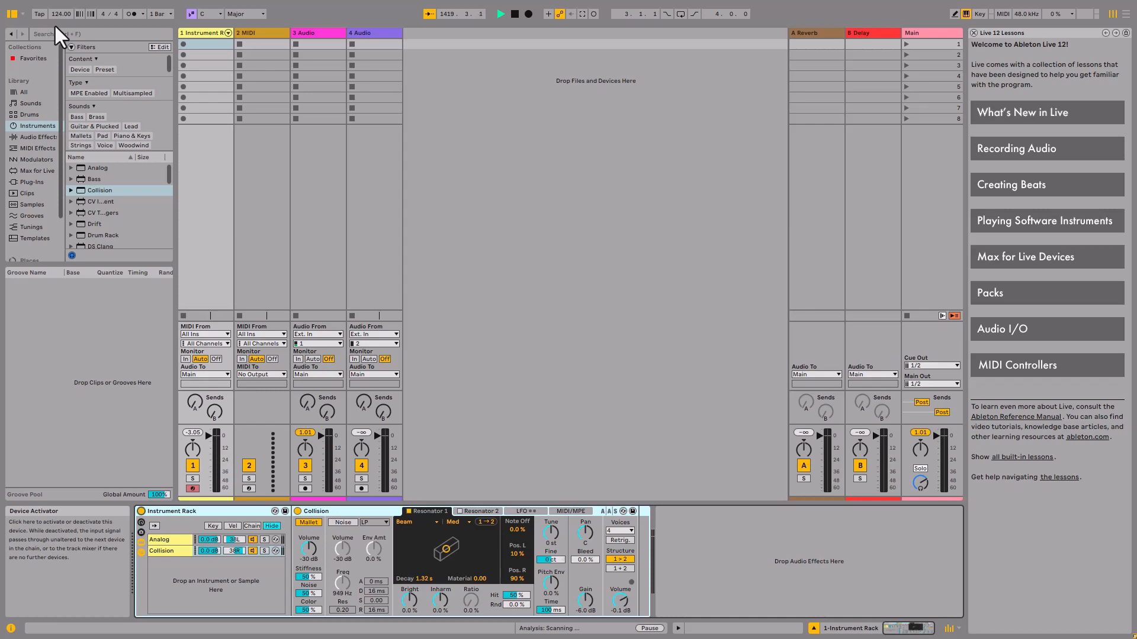
{"action": "key", "text": "Tab"}
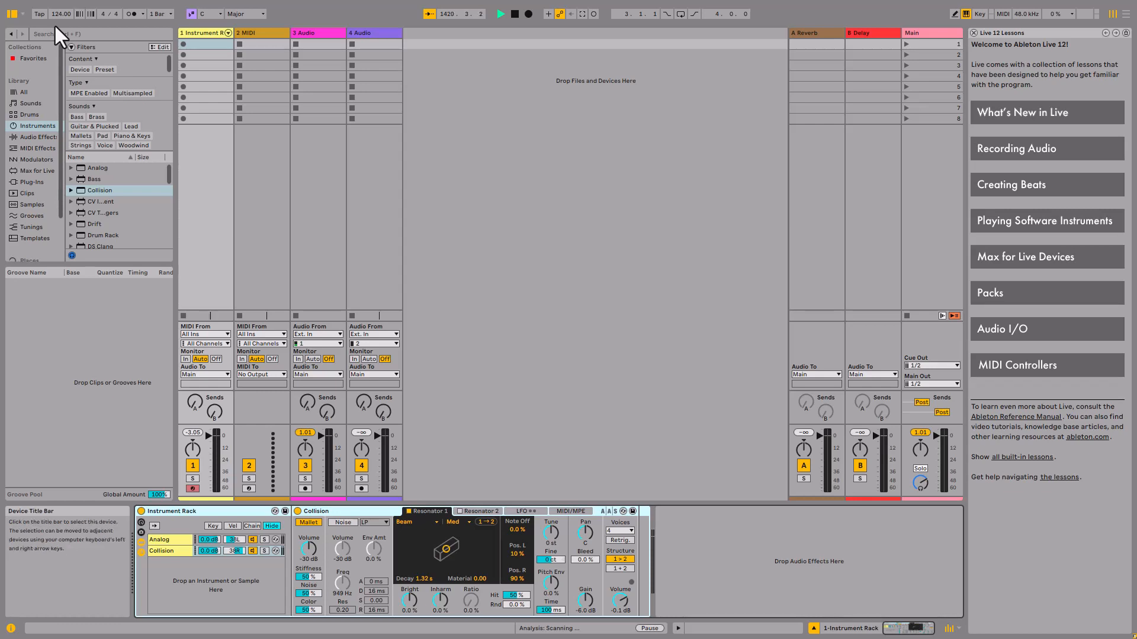
{"action": "key", "text": "Tab"}
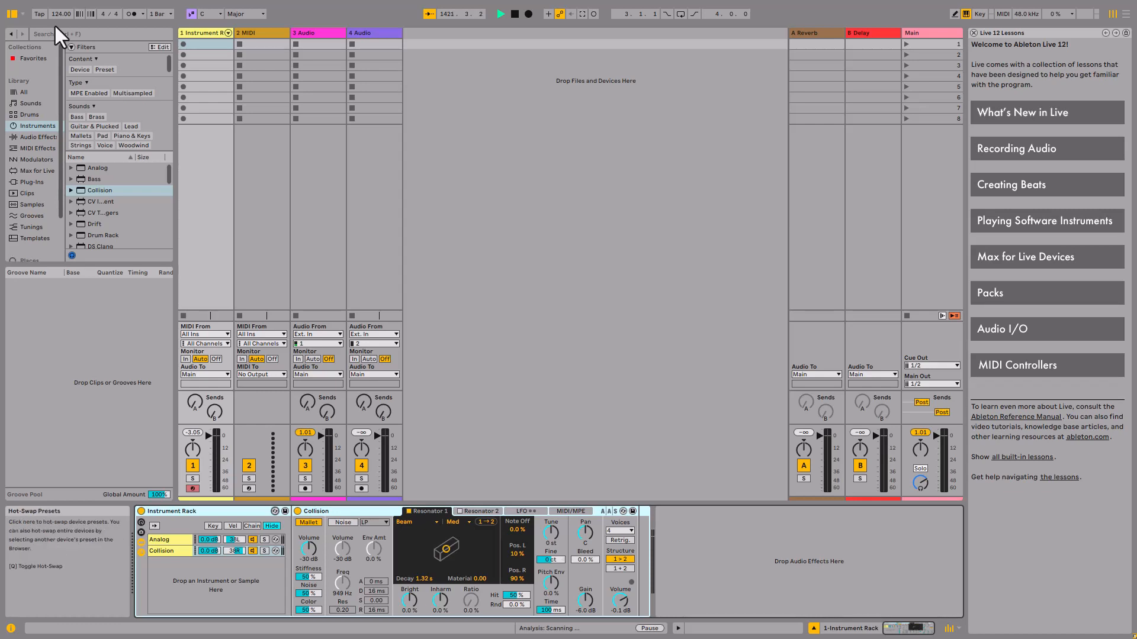
{"action": "key", "text": "Tab"}
{"action": "key", "text": "Tab"}
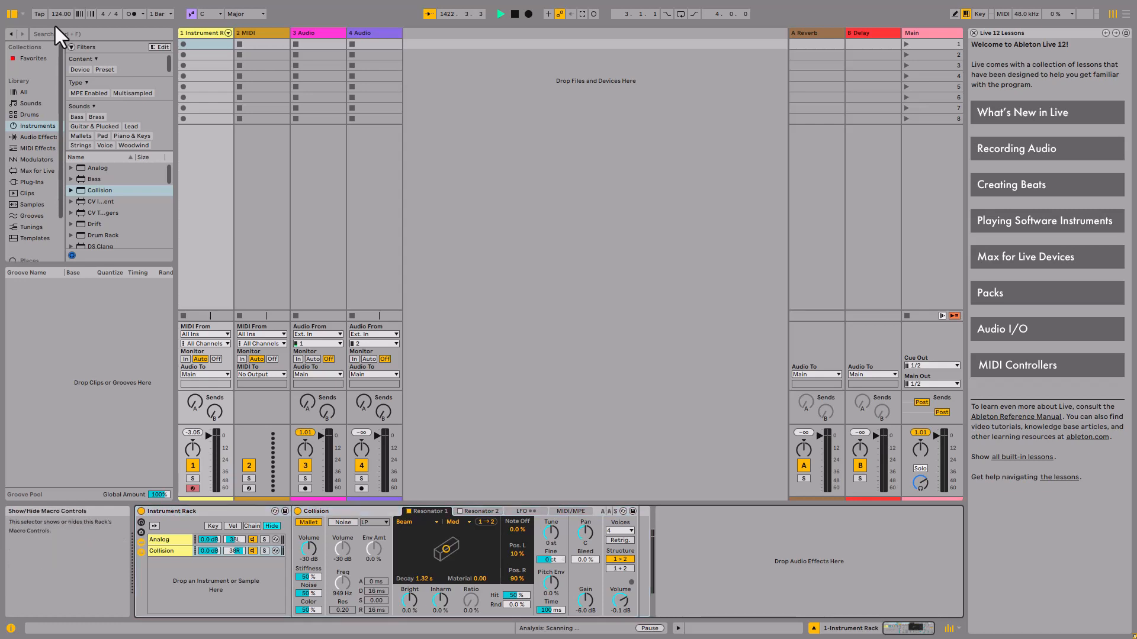
{"action": "key", "text": "Tab"}
{"action": "key", "text": "Tab"}
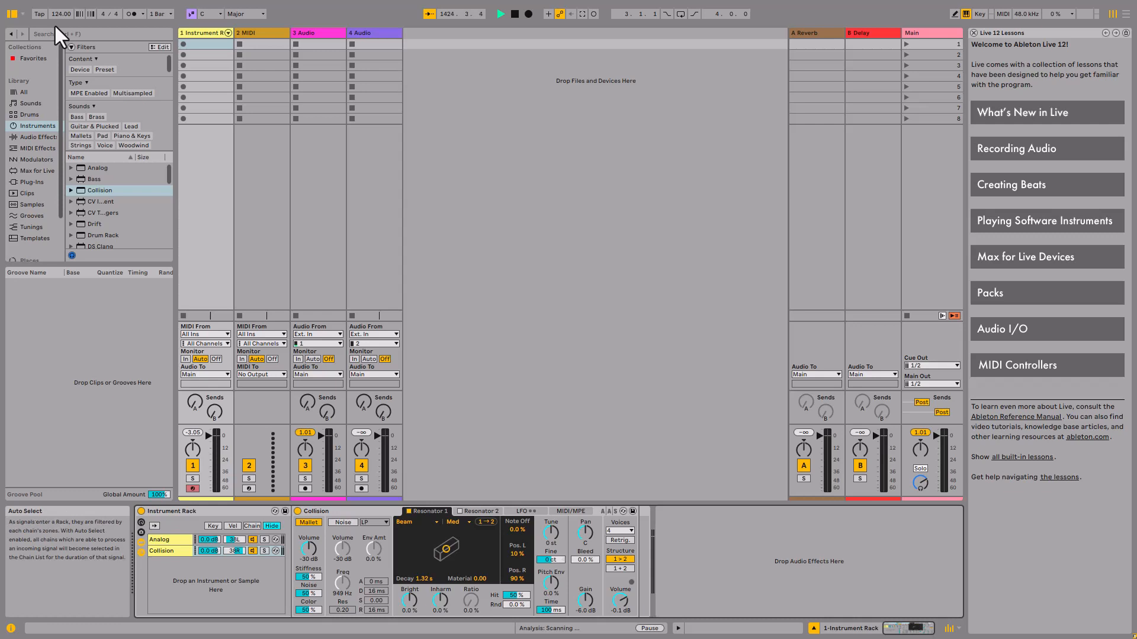
{"action": "key", "text": "Tab"}
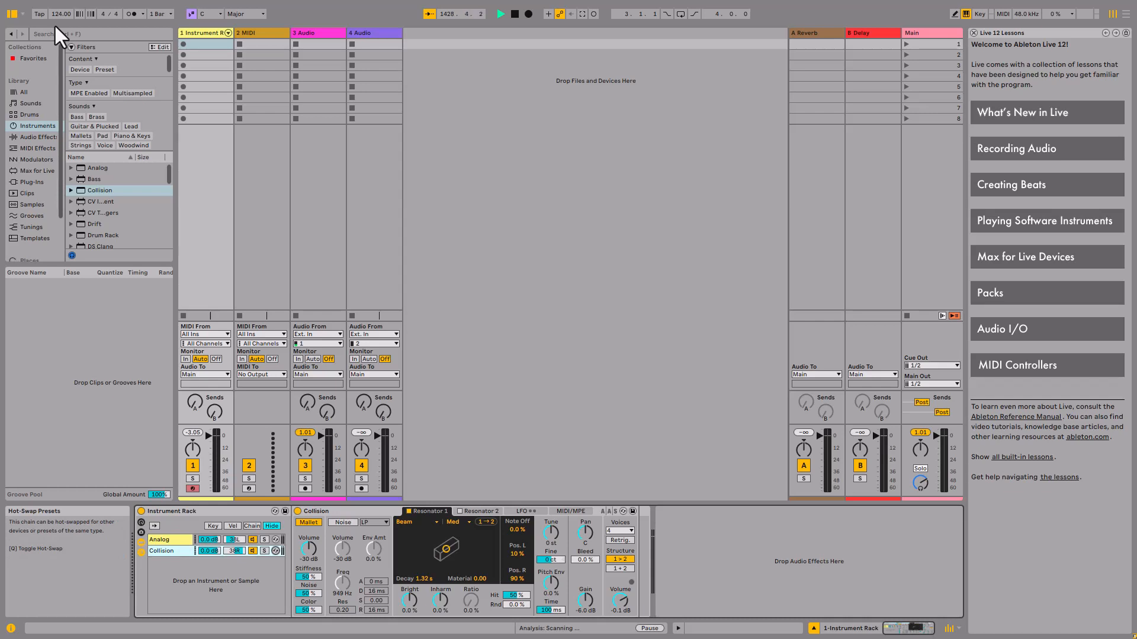
{"action": "key", "text": "Tab"}
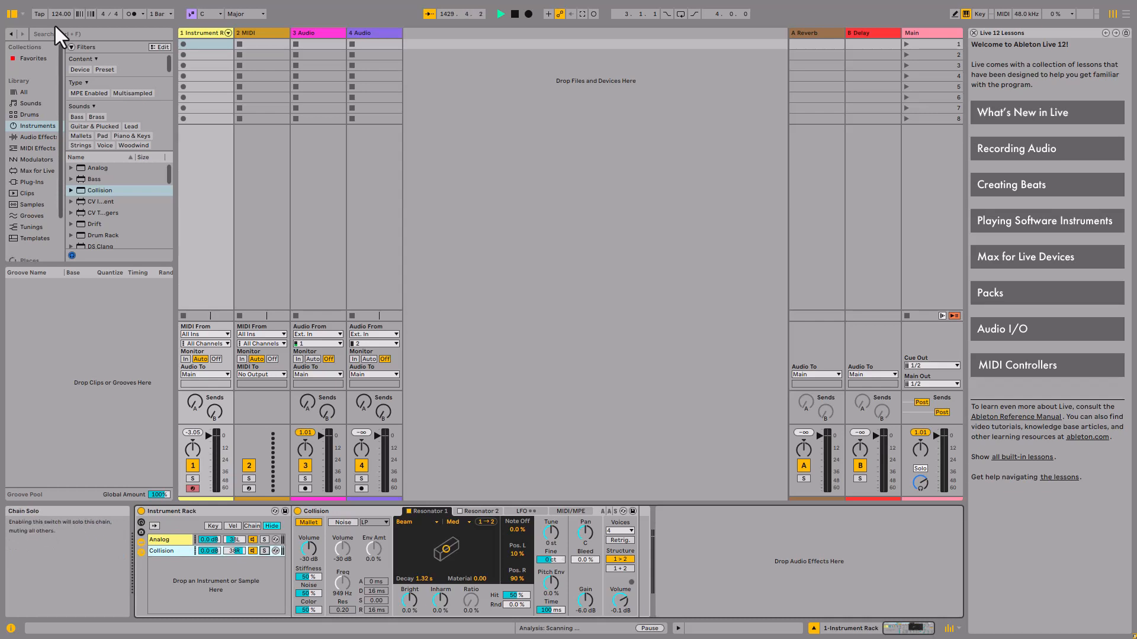
Create a new empty chain below the Collision chain in the Instrument Rack
{"action": "key", "text": "shift+Tab"}
{"action": "key", "text": "shift+Tab"}
{"action": "key", "text": "shift+Tab"}
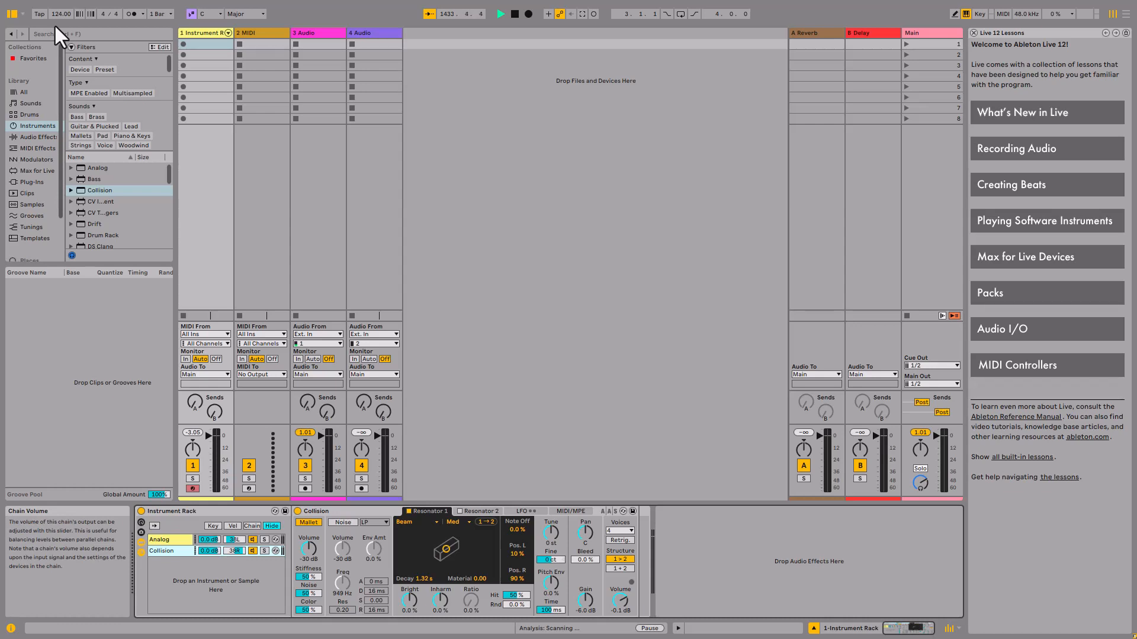
{"action": "key", "text": "shift+F10"}
{"action": "key", "text": "Down"}
{"action": "key", "text": "Down"}
{"action": "key", "text": "Down"}
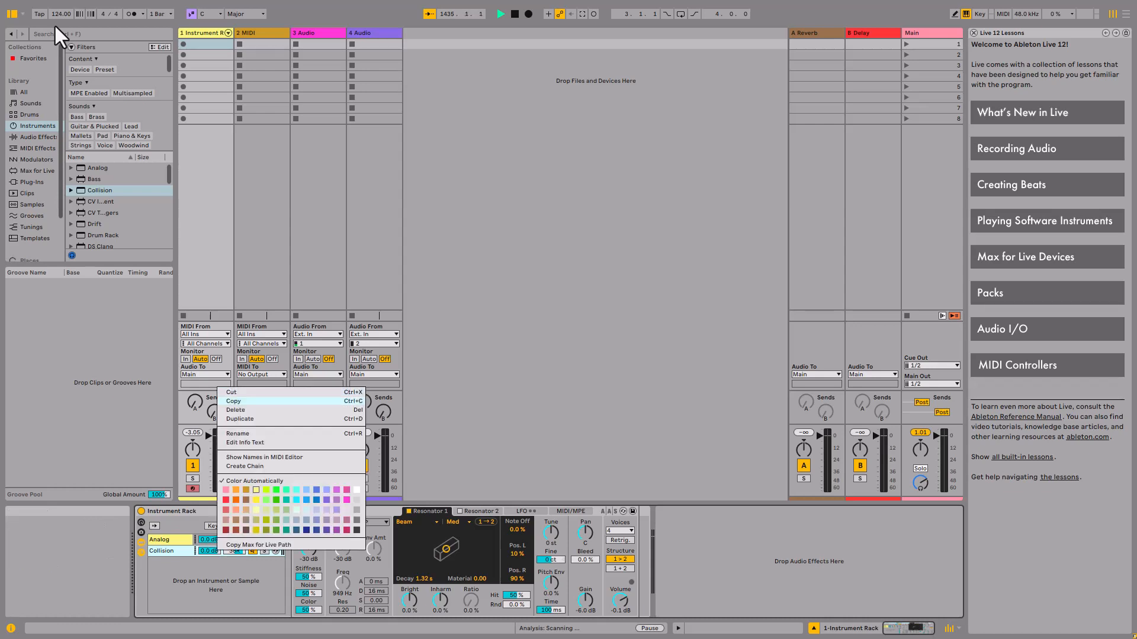
{"action": "key", "text": "Down"}
{"action": "key", "text": "Down"}
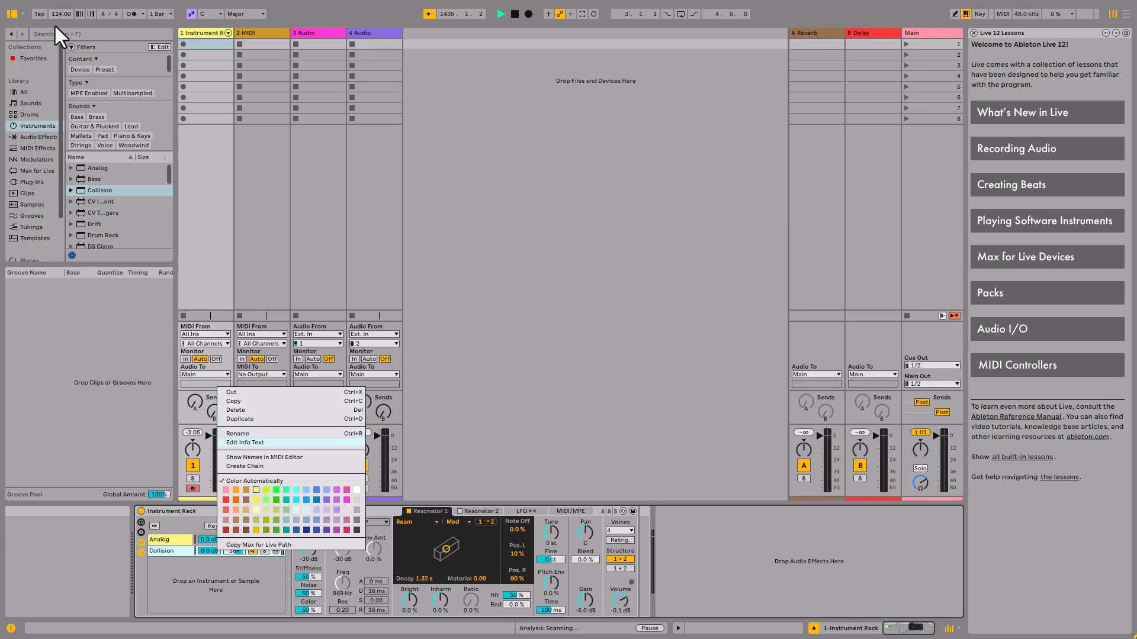
{"action": "key", "text": "Down"}
{"action": "key", "text": "Down"}
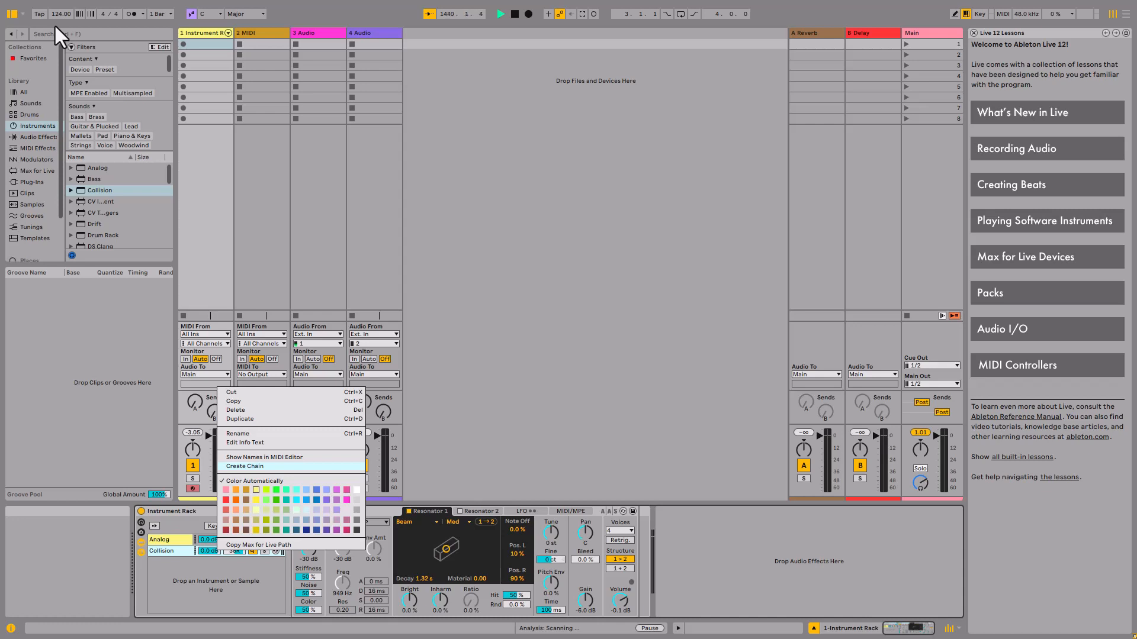
{"action": "key", "text": "Return"}
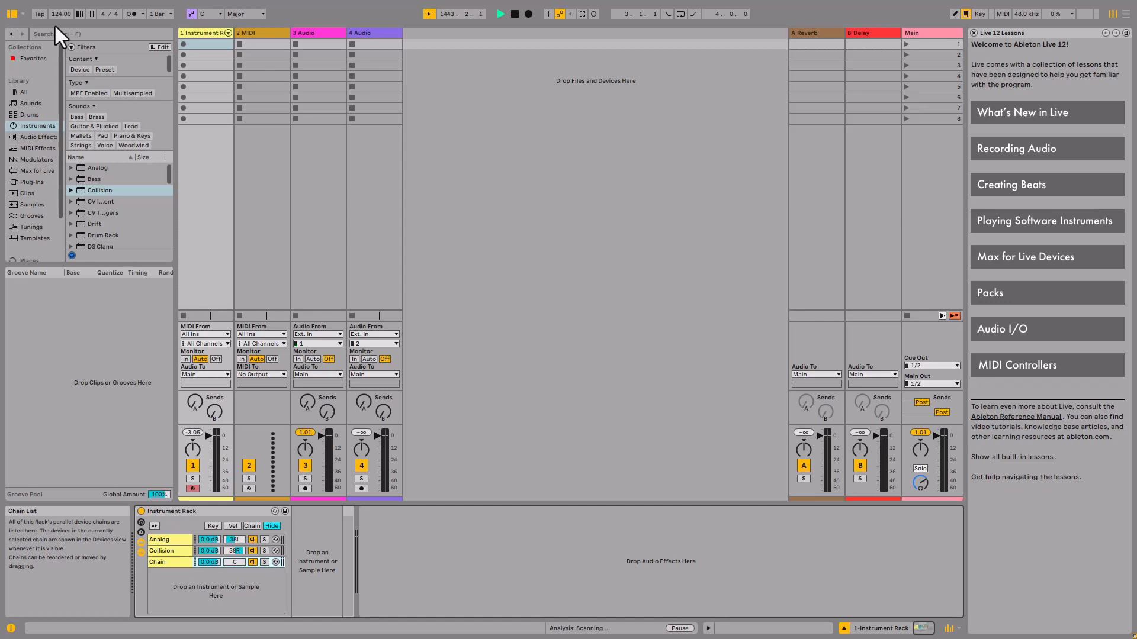
Hot-swap the Drift instrument into the rack's new empty third chain and leave Hot-Swap Mode
{"action": "key", "text": "Tab"}
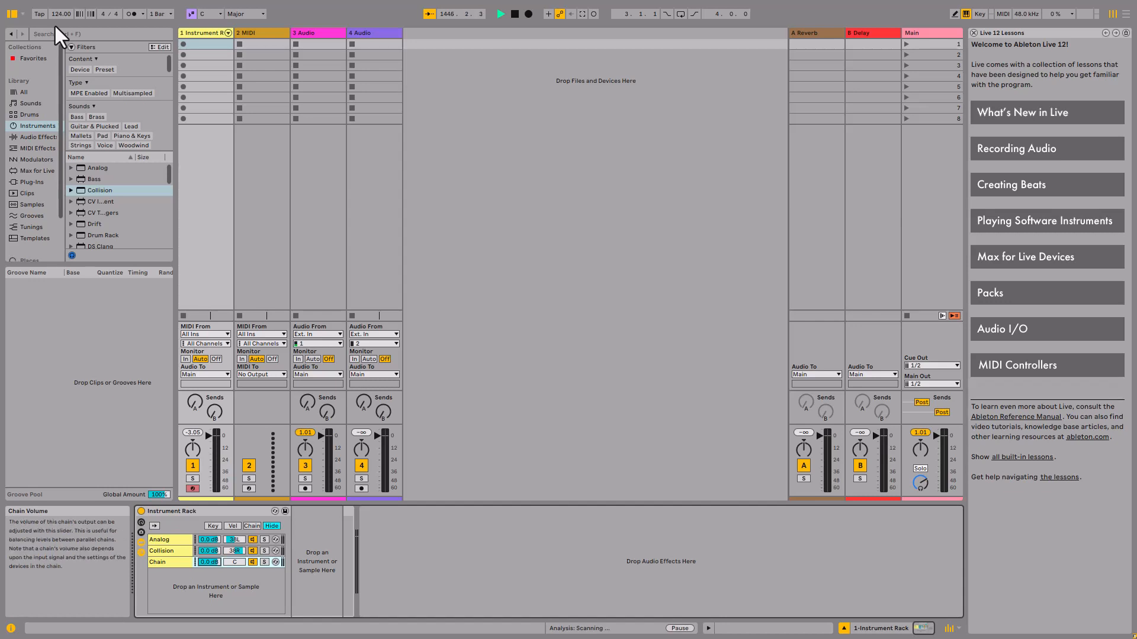
{"action": "key", "text": "Tab"}
{"action": "key", "text": "Tab"}
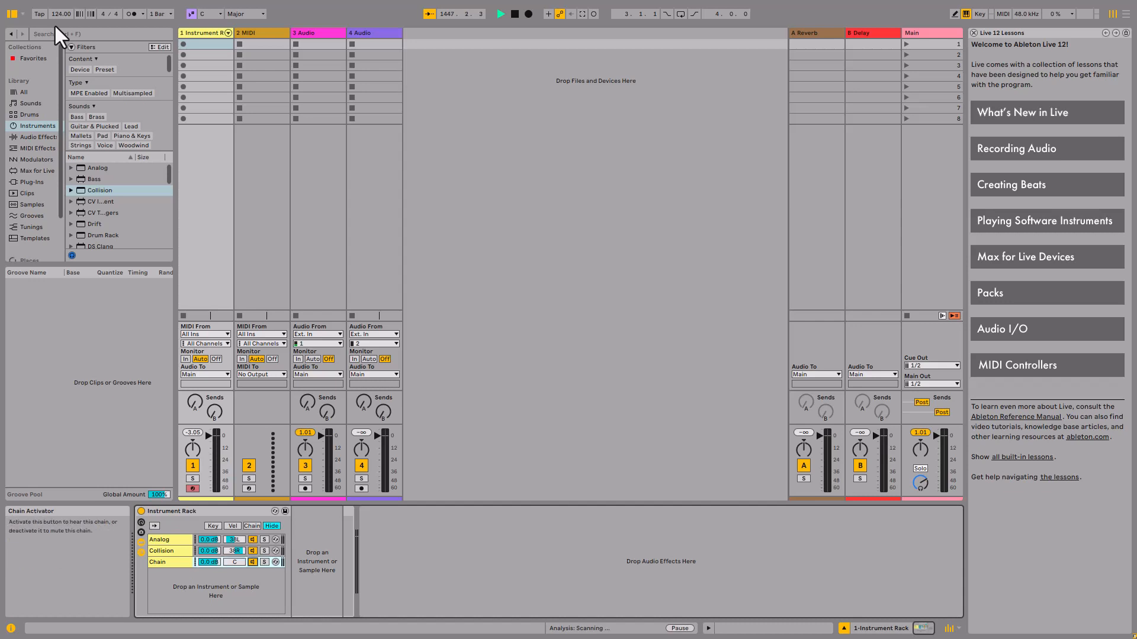
{"action": "key", "text": "Tab"}
{"action": "key", "text": "Tab"}
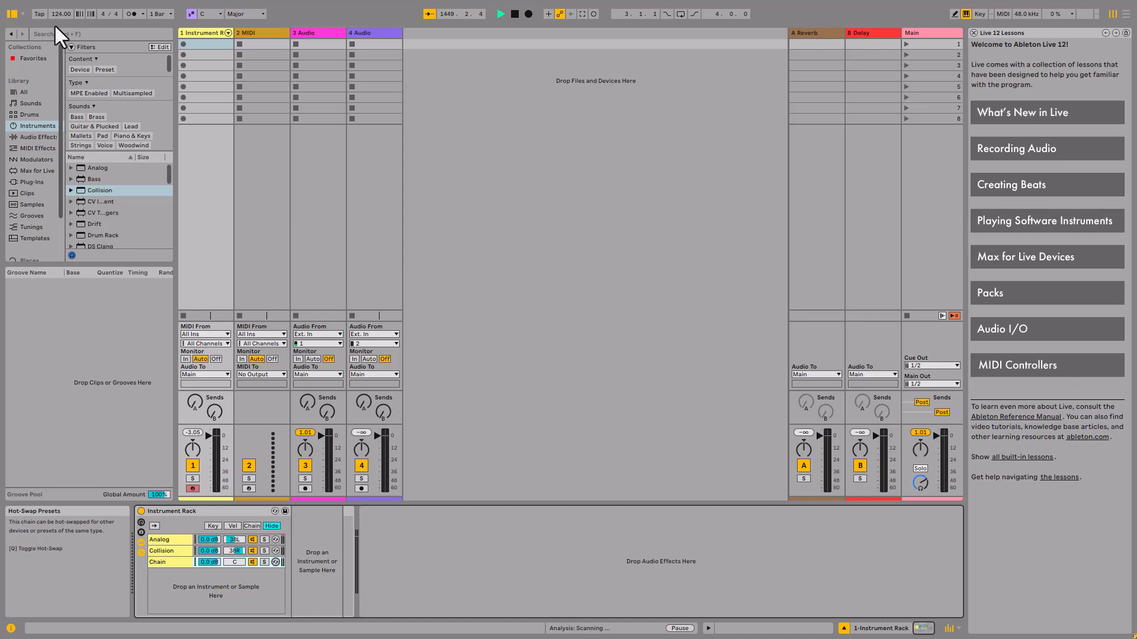
{"action": "key", "text": "Return"}
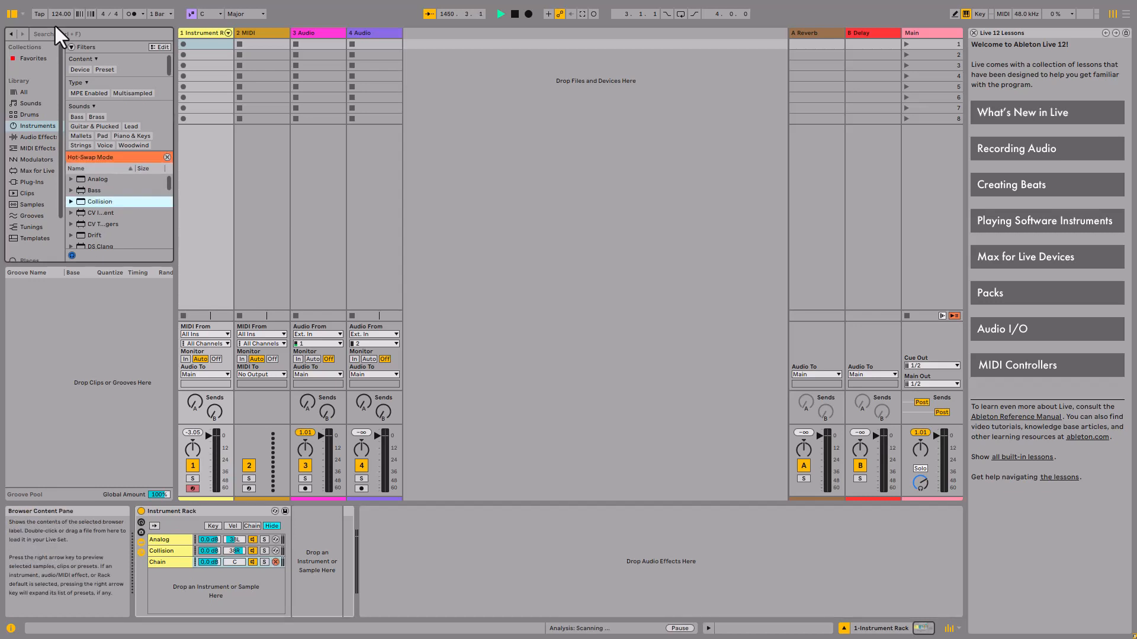
{"action": "key", "text": "Down"}
{"action": "key", "text": "Down"}
{"action": "key", "text": "Down"}
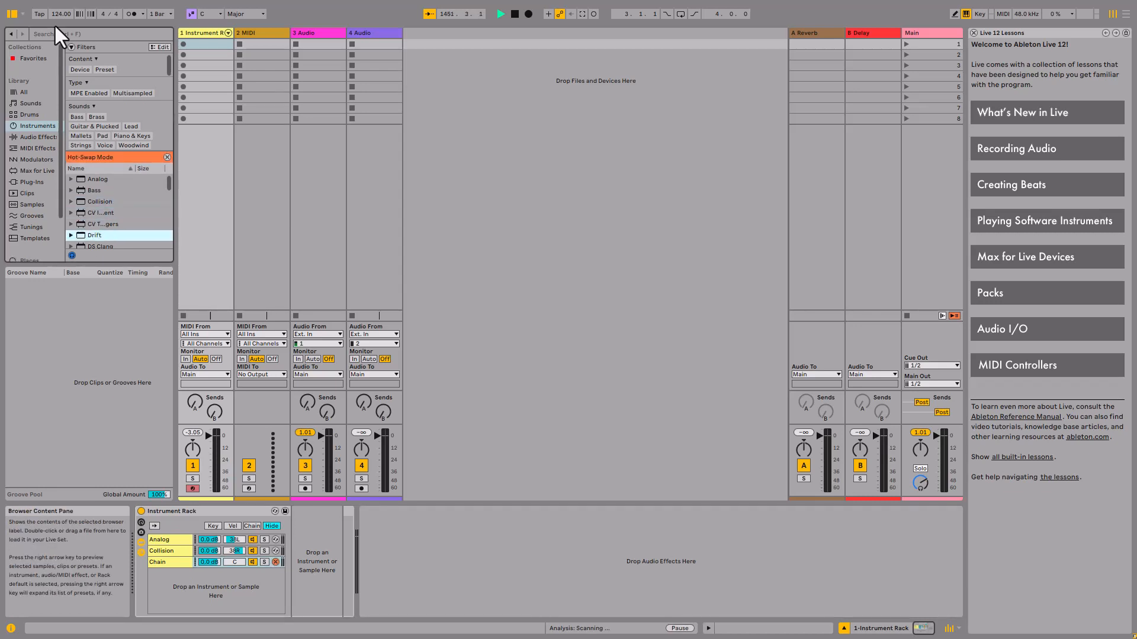
{"action": "key", "text": "Down"}
{"action": "key", "text": "Up"}
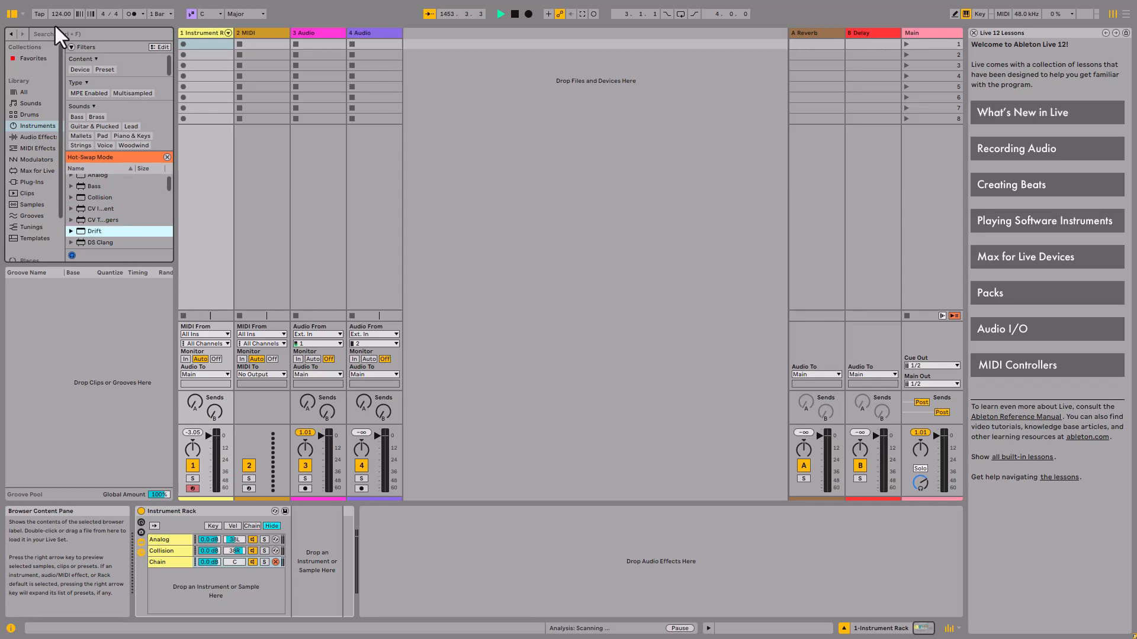
{"action": "key", "text": "Return"}
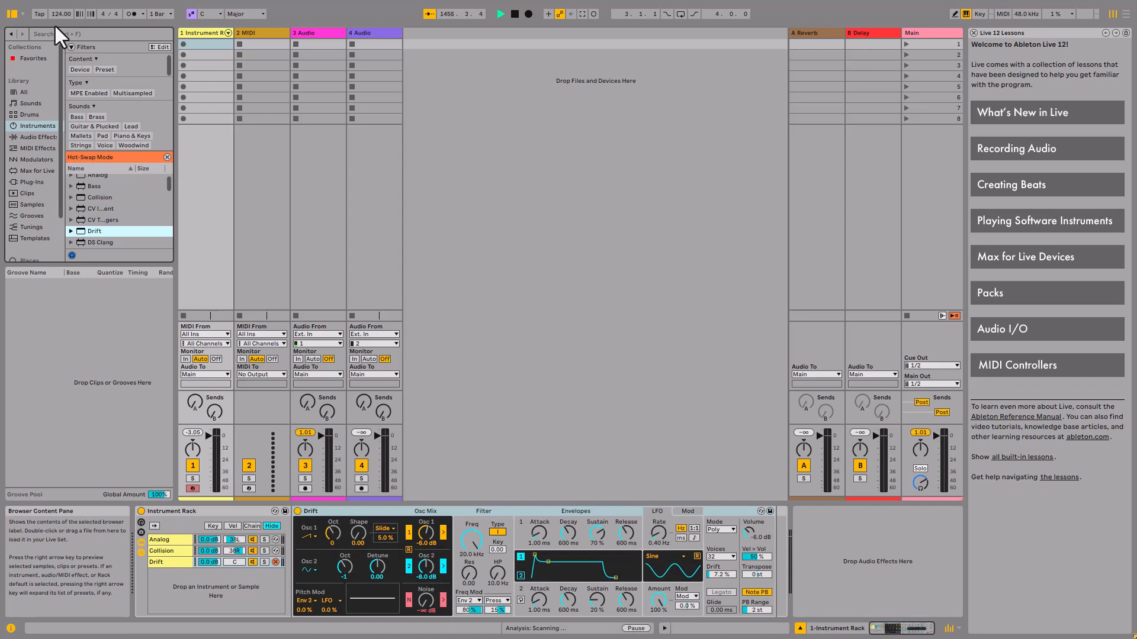
{"action": "key", "text": "Escape"}
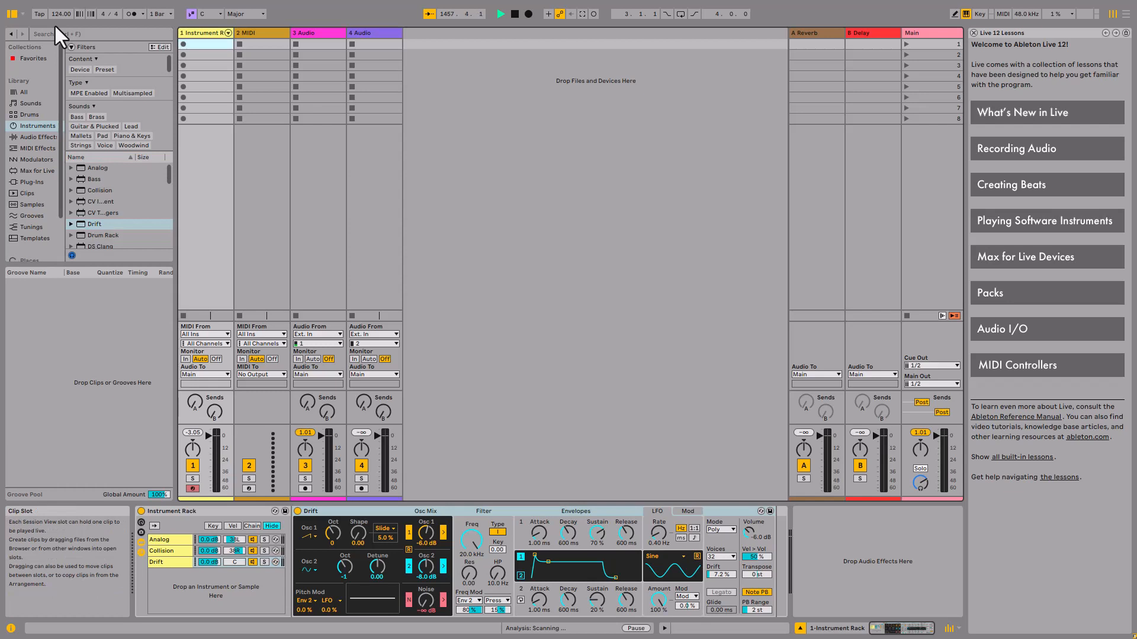